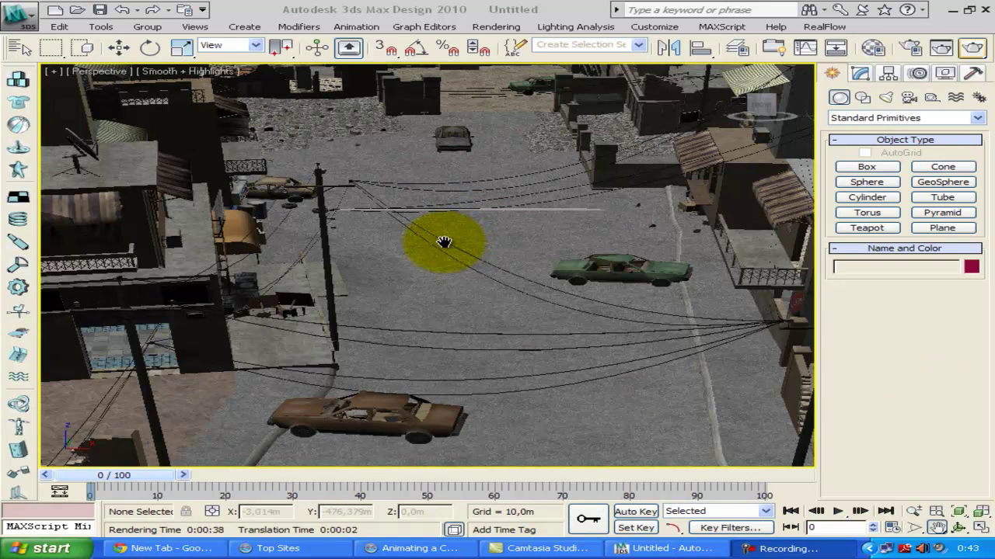
# Switch to the browser to view the page of the "Animating a COD4 character [5/7]" video, and return to 3ds Max.
pyautogui.click(454, 549)
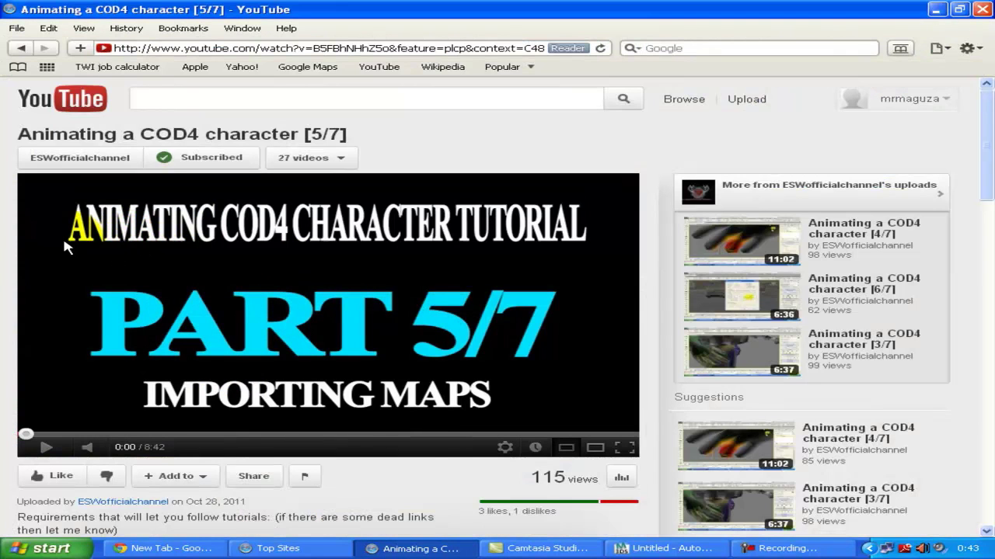
pyautogui.click(402, 544)
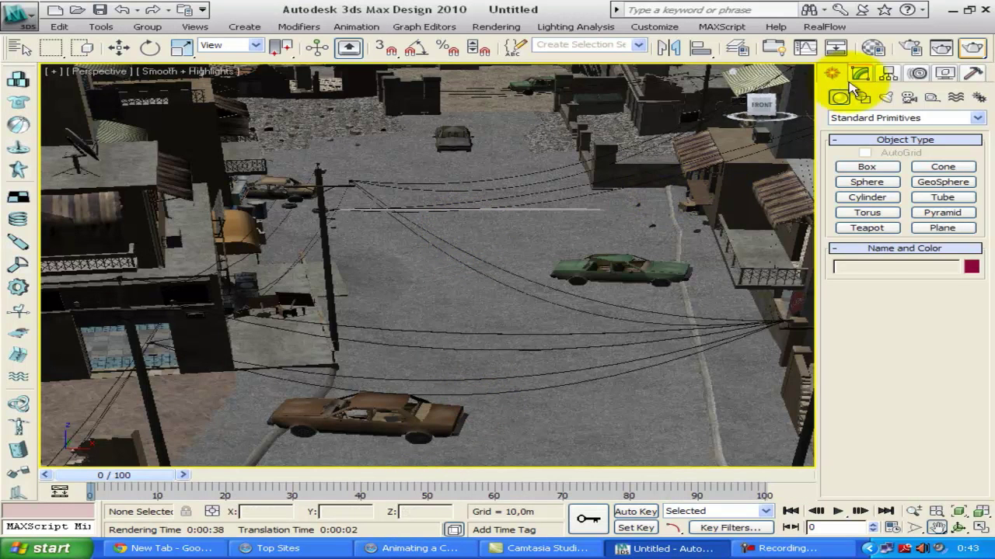
# Check the production renderer assigned in the common render settings and the available alternatives, leaving the renderer unchanged.
pyautogui.click(914, 50)
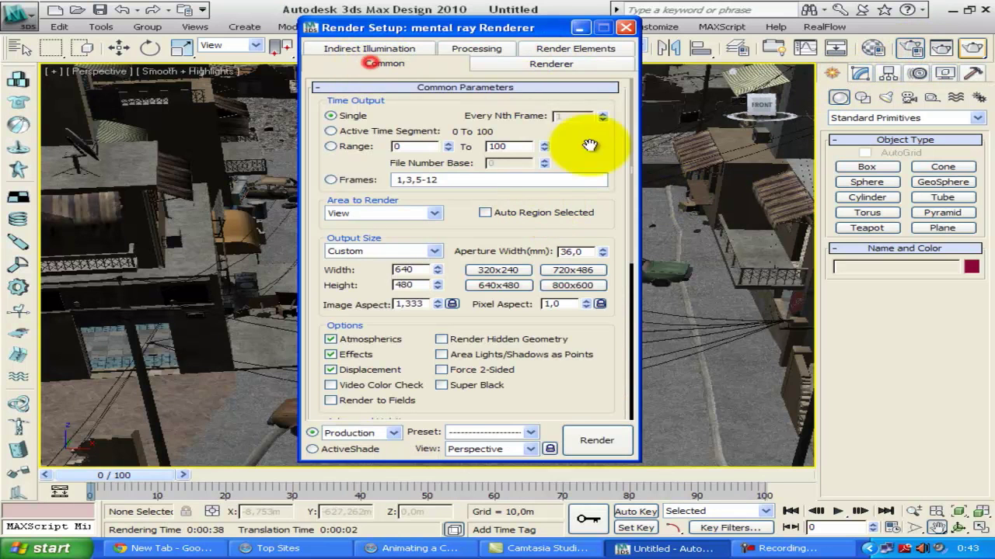
pyautogui.moveTo(636, 156); pyautogui.dragTo(628, 406)
pyautogui.click(503, 412)
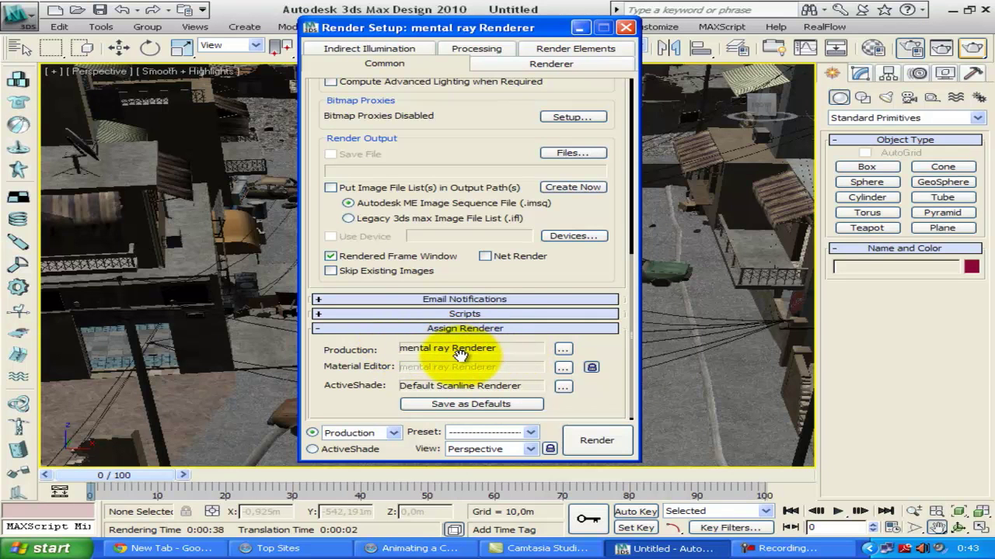
pyautogui.click(562, 352)
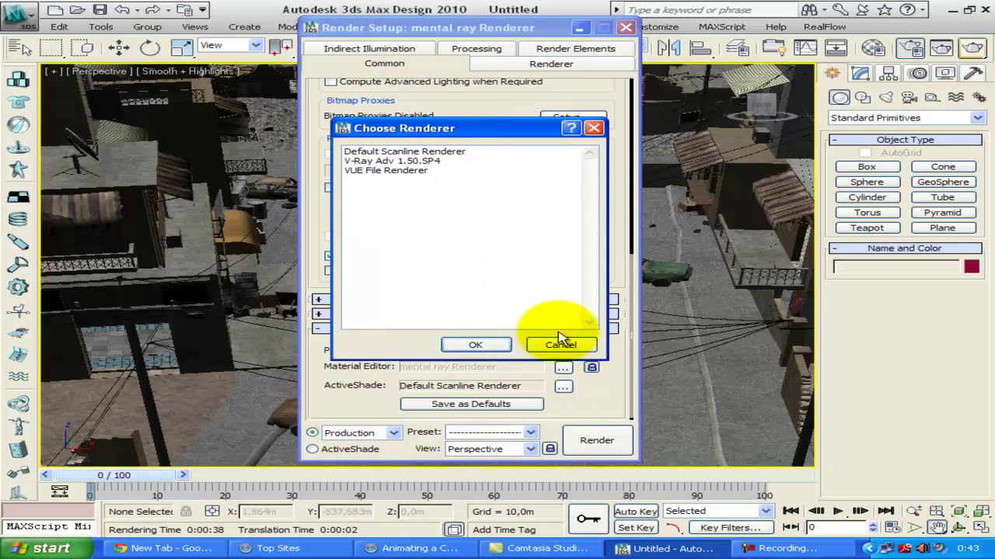
pyautogui.click(556, 343)
pyautogui.click(625, 28)
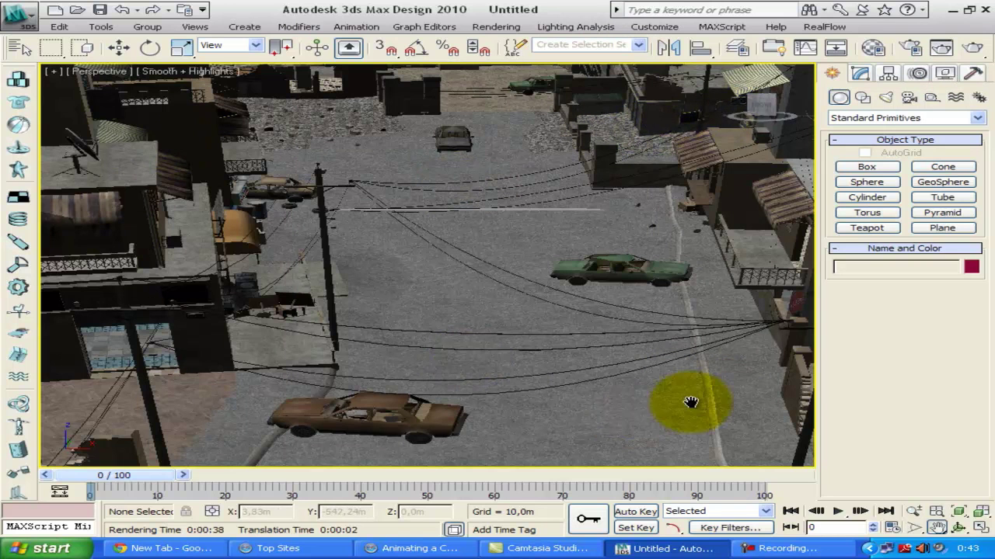
# Render the perspective view of the street to inspect its current lighting, and close the rendered frame.
pyautogui.click(973, 49)
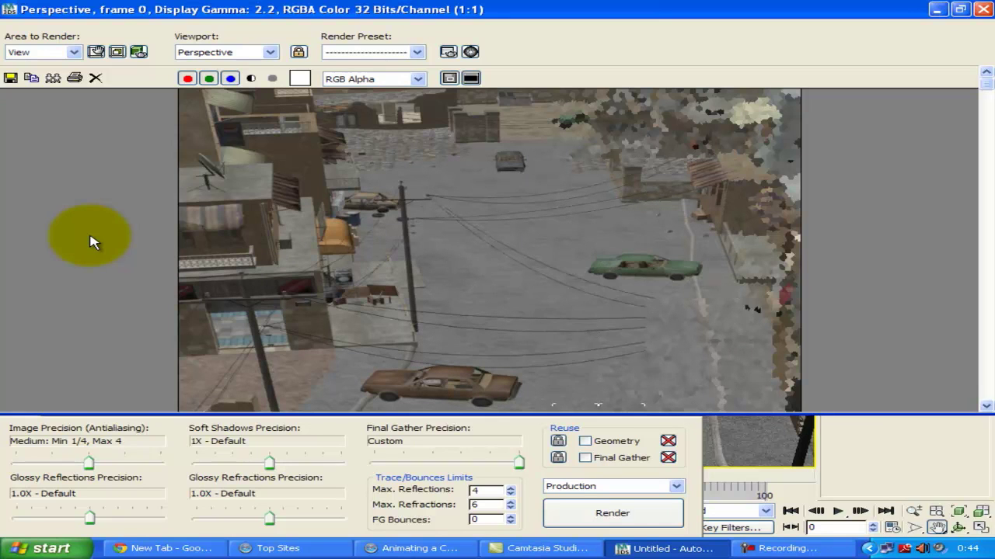
pyautogui.click(988, 6)
pyautogui.click(783, 10)
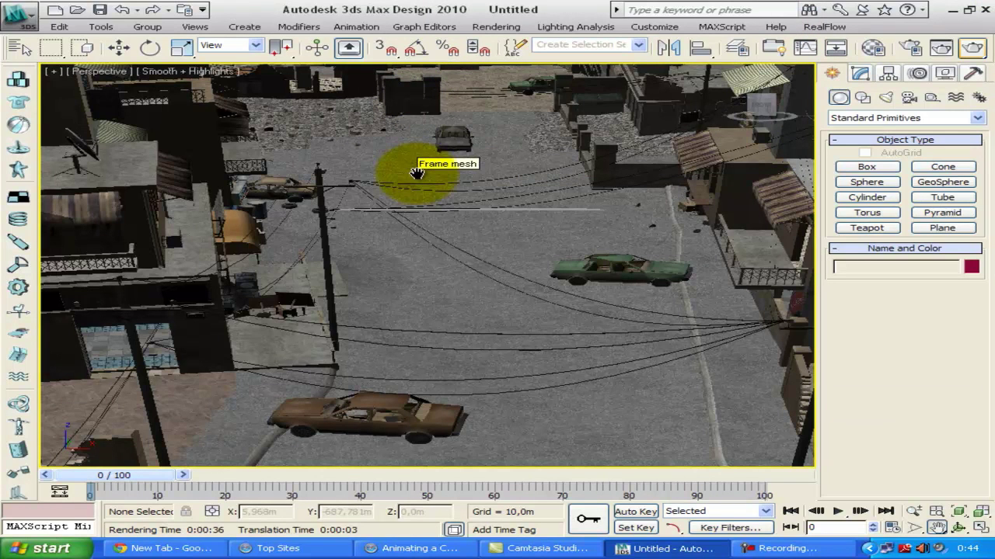
# Create a camera from the current perspective view and return the viewport to Perspective.
pyautogui.hotkey('ctrl', 'c')
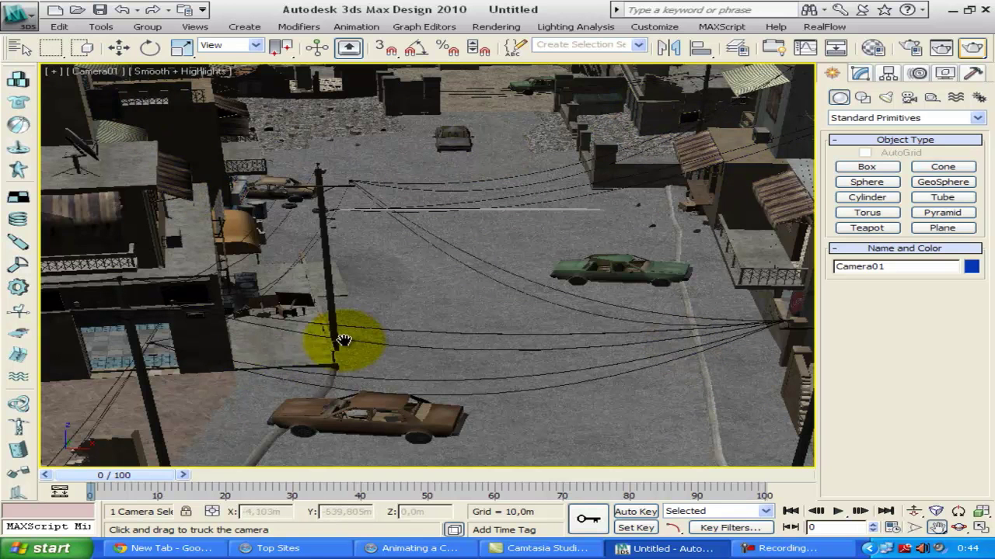
pyautogui.click(106, 72)
pyautogui.click(137, 116)
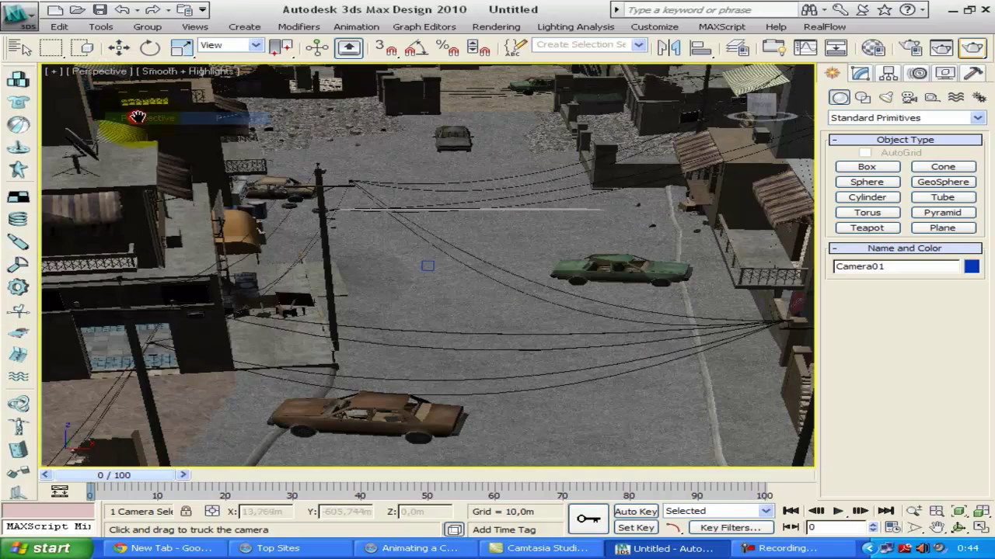
# Start creating a Daylight system and accept the recommended mr Photographic Exposure Control with an Exposure Value of 15.
pyautogui.scroll(-6, 454, 203)
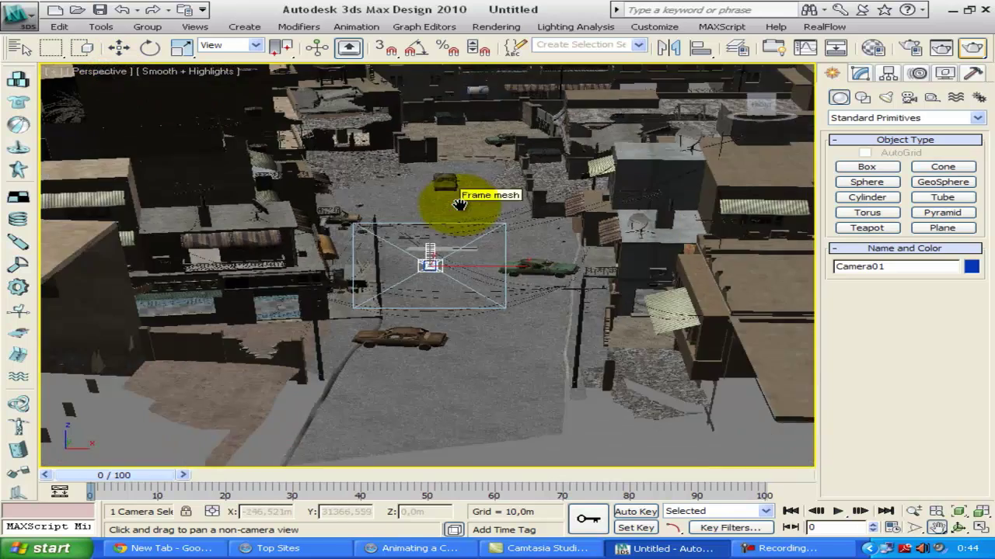
pyautogui.moveTo(459, 200); pyautogui.dragTo(460, 227)
pyautogui.scroll(-5, 455, 229)
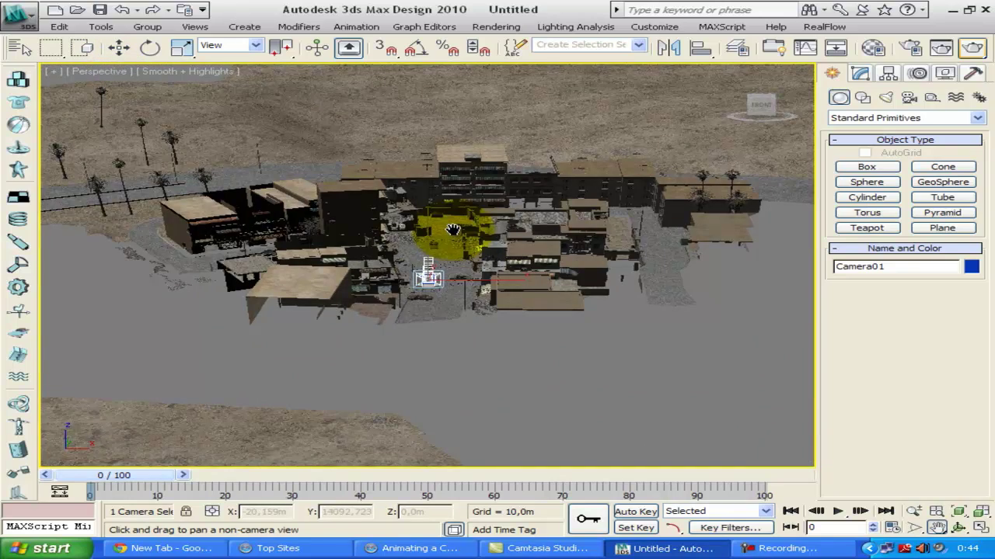
pyautogui.scroll(4, 343, 273)
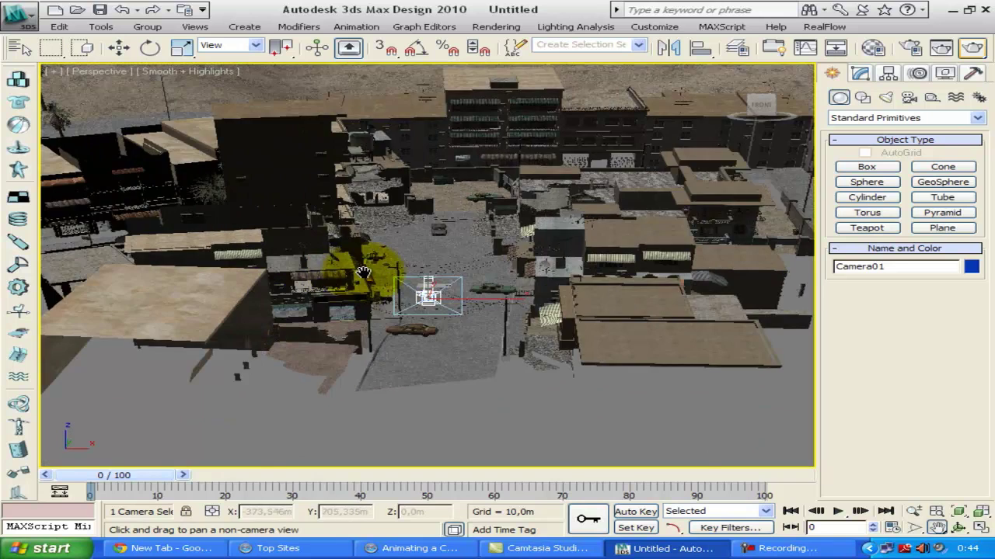
pyautogui.scroll(4, 404, 278)
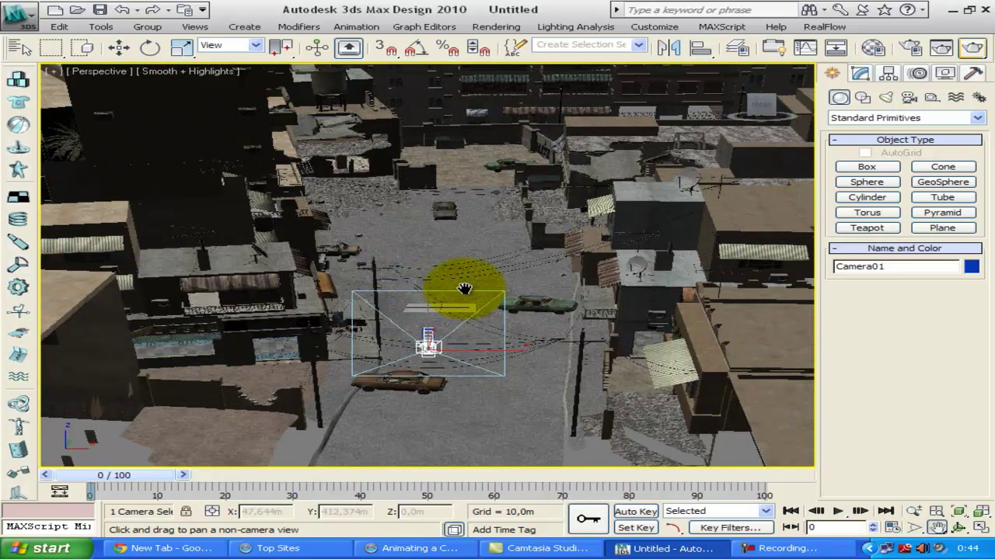
pyautogui.scroll(4, 455, 289)
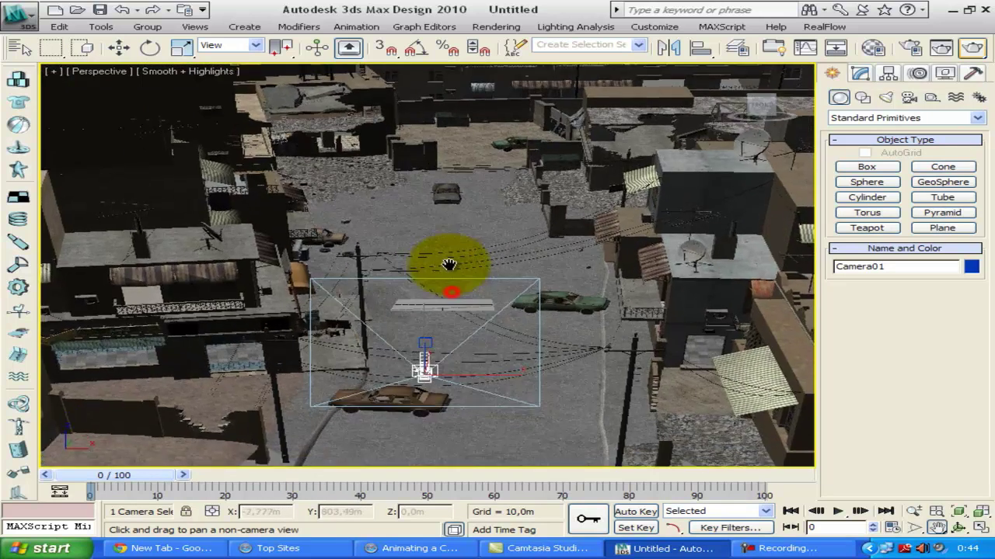
pyautogui.scroll(-4, 448, 237)
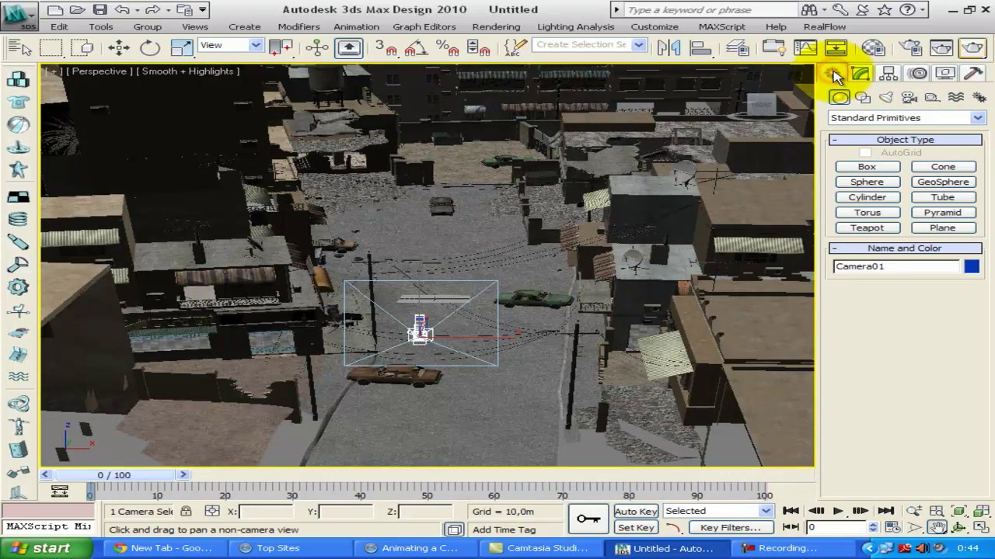
pyautogui.click(978, 98)
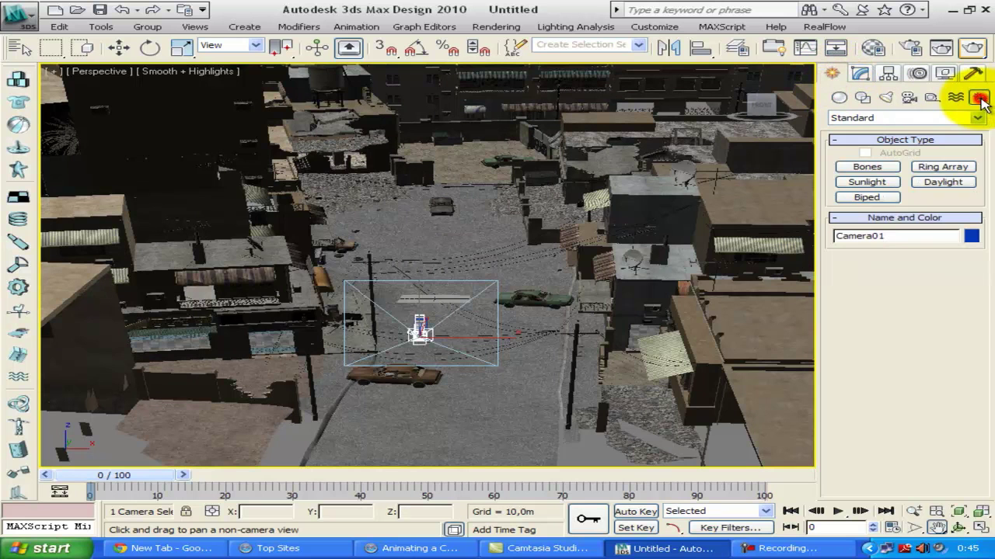
pyautogui.click(943, 182)
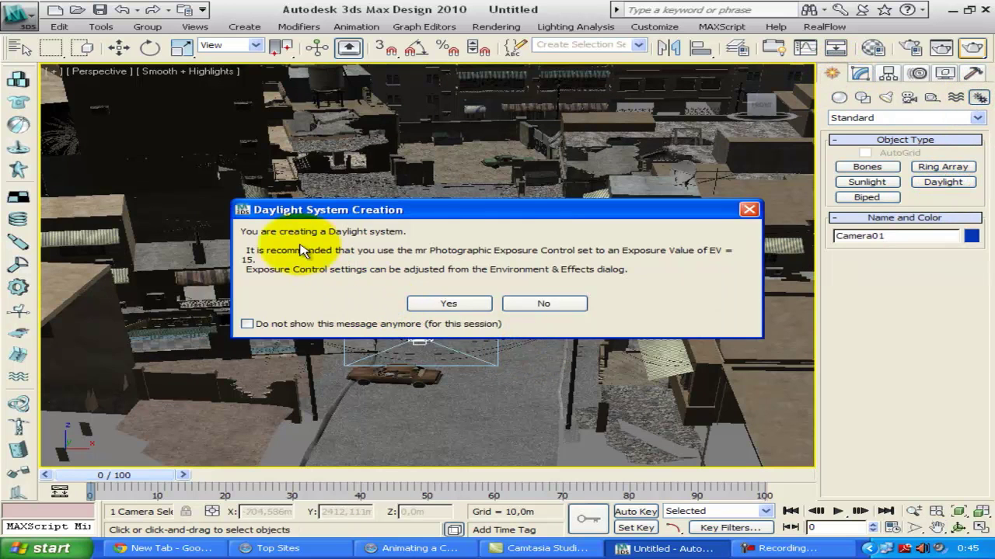
pyautogui.moveTo(493, 218); pyautogui.dragTo(493, 206)
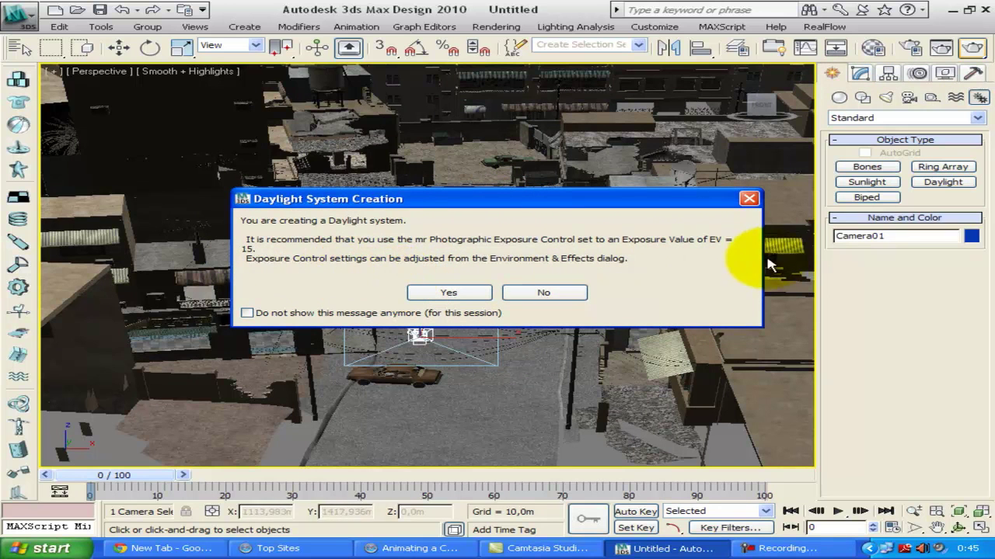
pyautogui.click(431, 292)
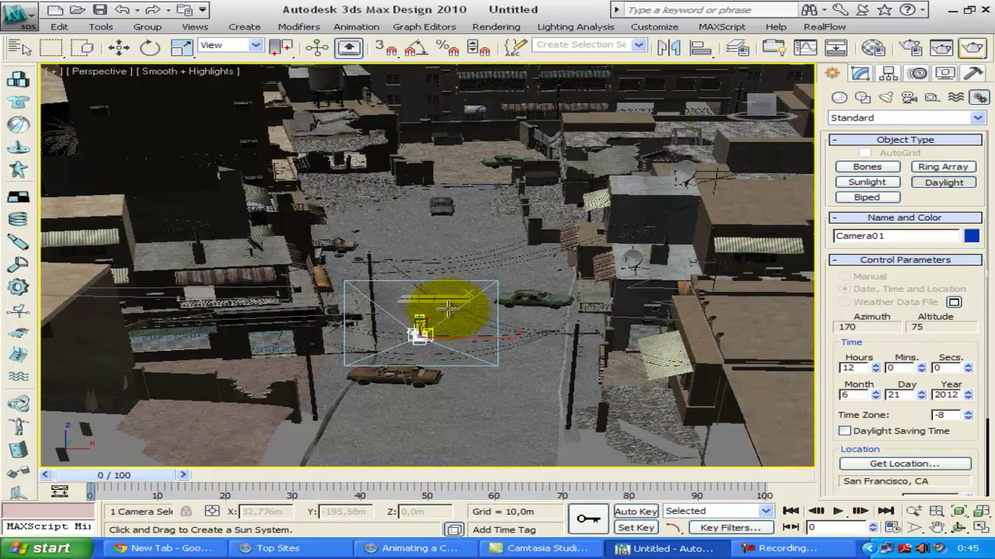
# Place the daylight compass and sun over the middle of the street, adding the mr Physical Sky environment map.
pyautogui.moveTo(435, 300); pyautogui.dragTo(475, 296)
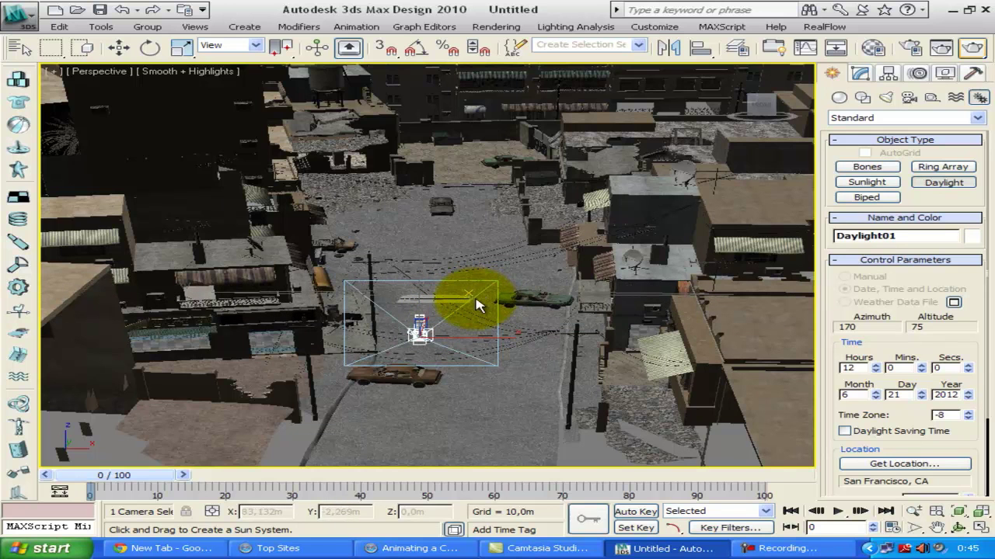
pyautogui.moveTo(473, 296); pyautogui.dragTo(471, 299)
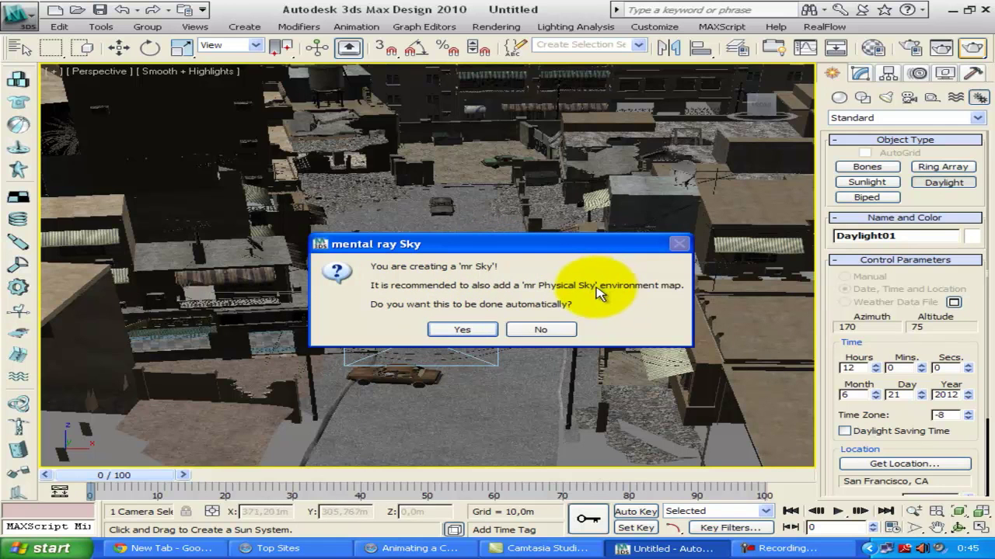
pyautogui.click(458, 330)
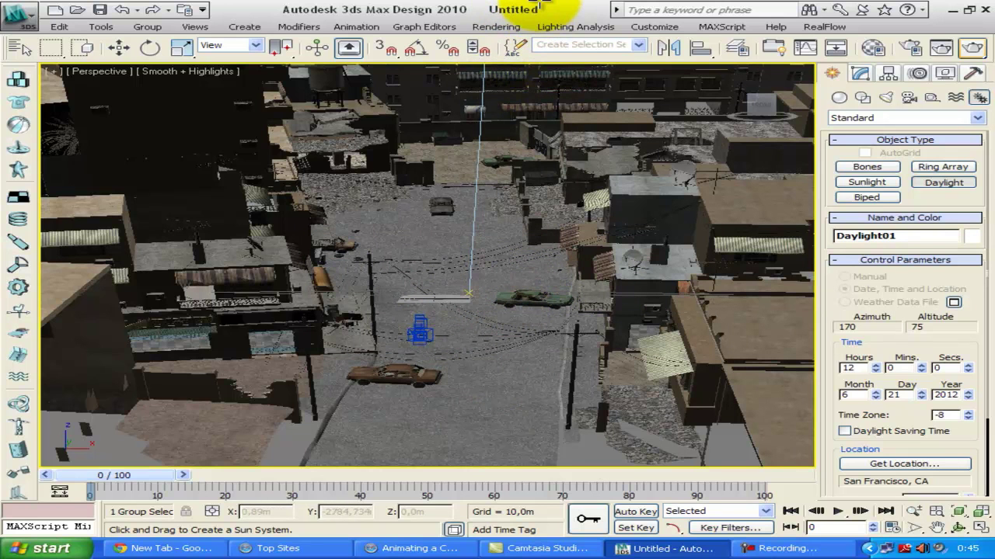
# Render the daylit street through the scene camera and clone the rendered frame, keeping the clone minimized.
pyautogui.click(540, 6)
pyautogui.click(936, 528)
pyautogui.keyDown('alt'); pyautogui.moveTo(526, 215); pyautogui.dragTo(466, 306, button='middle'); pyautogui.keyUp('alt')
pyautogui.moveTo(758, 112); pyautogui.dragTo(422, 166)
pyautogui.moveTo(757, 107); pyautogui.dragTo(631, 148)
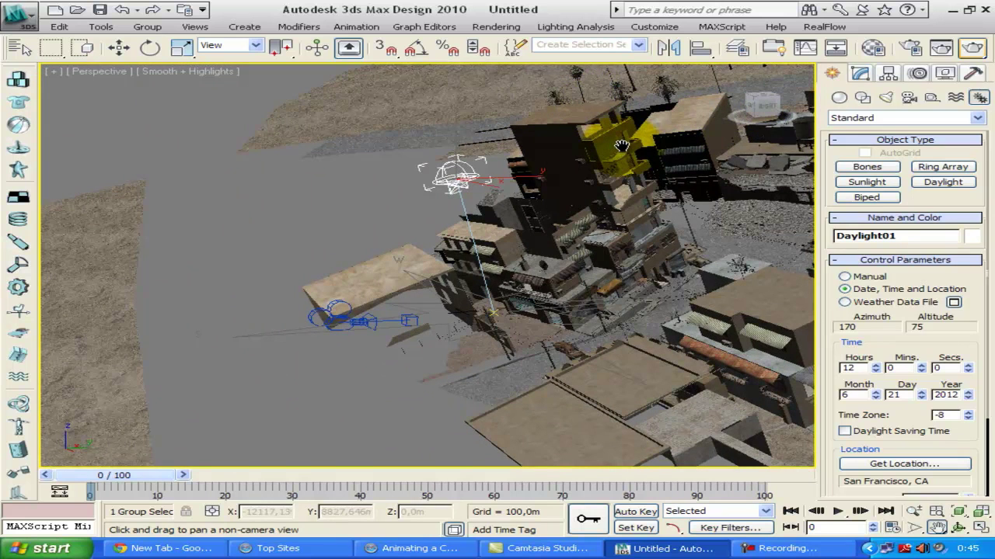
pyautogui.press('c')
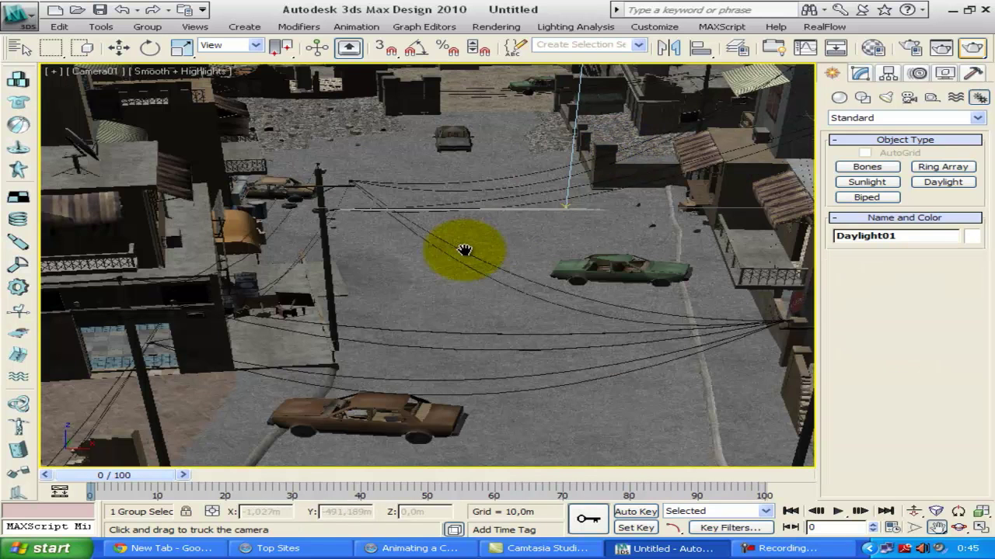
pyautogui.click(972, 49)
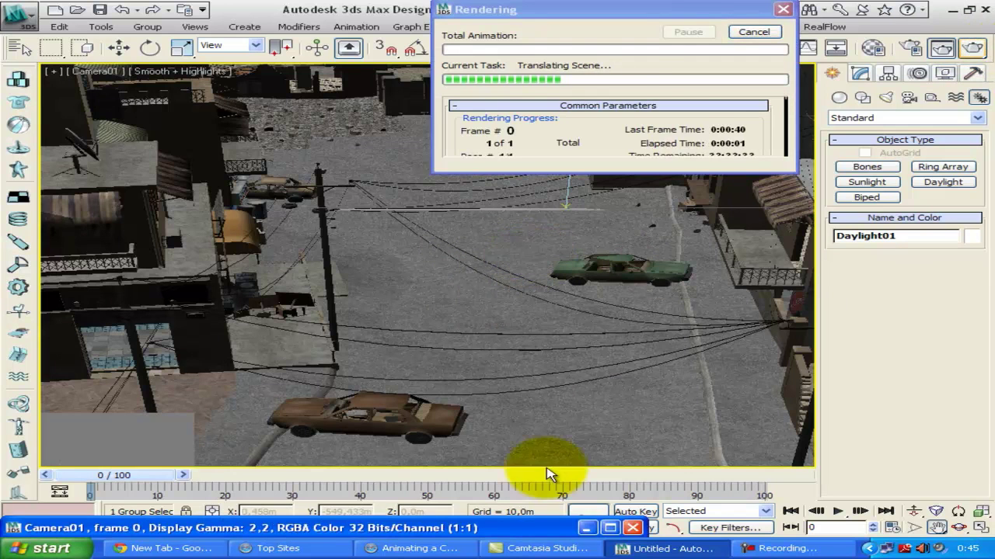
pyautogui.click(610, 527)
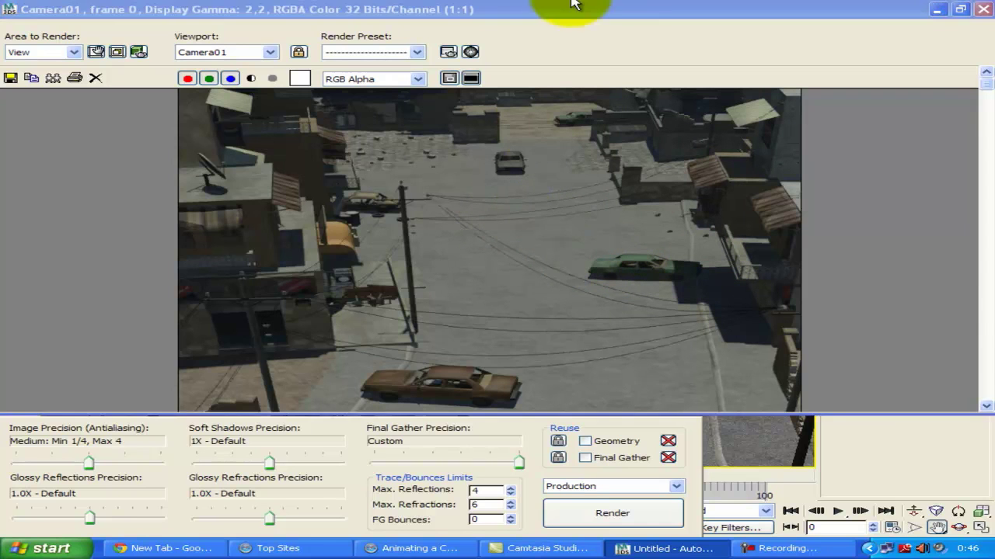
pyautogui.click(52, 78)
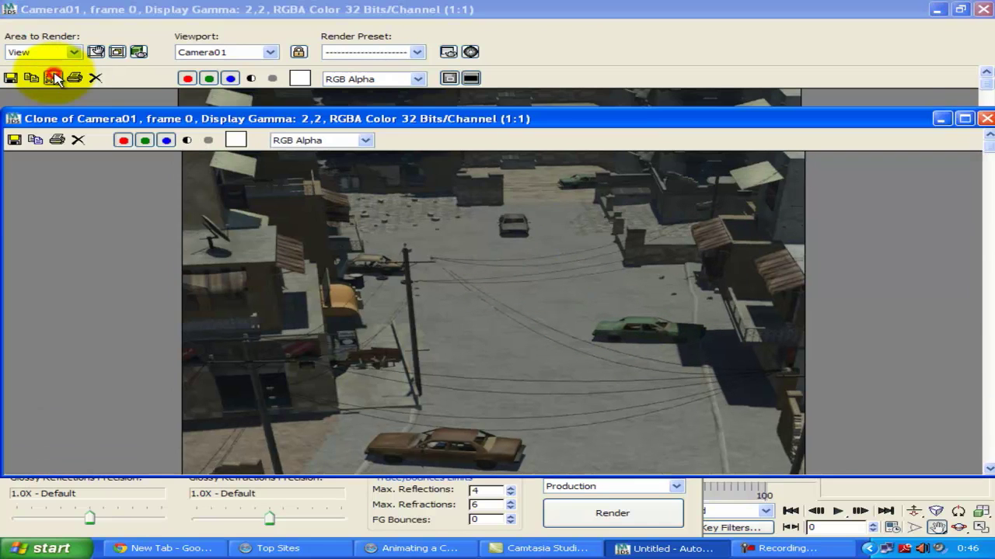
pyautogui.click(940, 119)
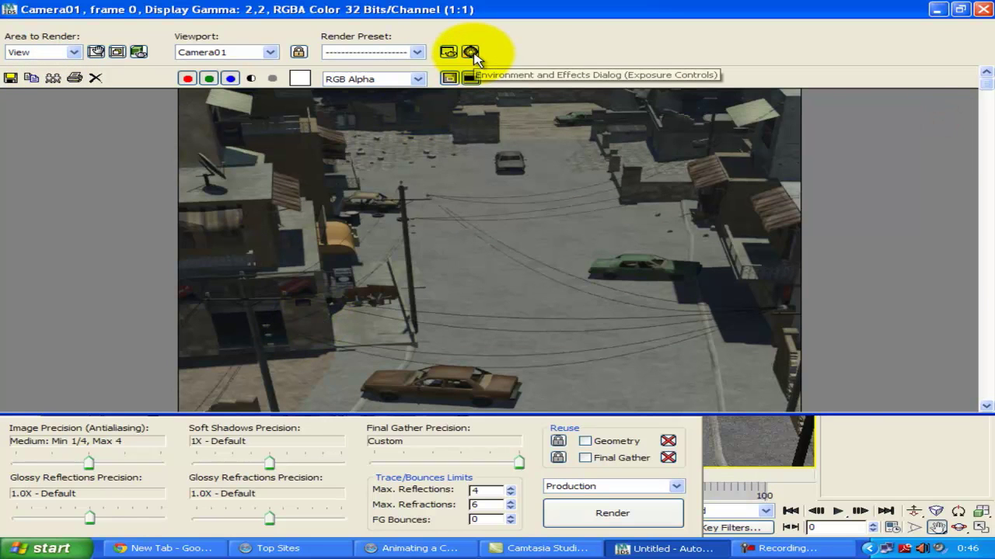
# Using a rendered exposure preview, set the photographic exposure control's Exposure Value to 13.0 and Highlights (Burn) to 0.57.
pyautogui.click(470, 52)
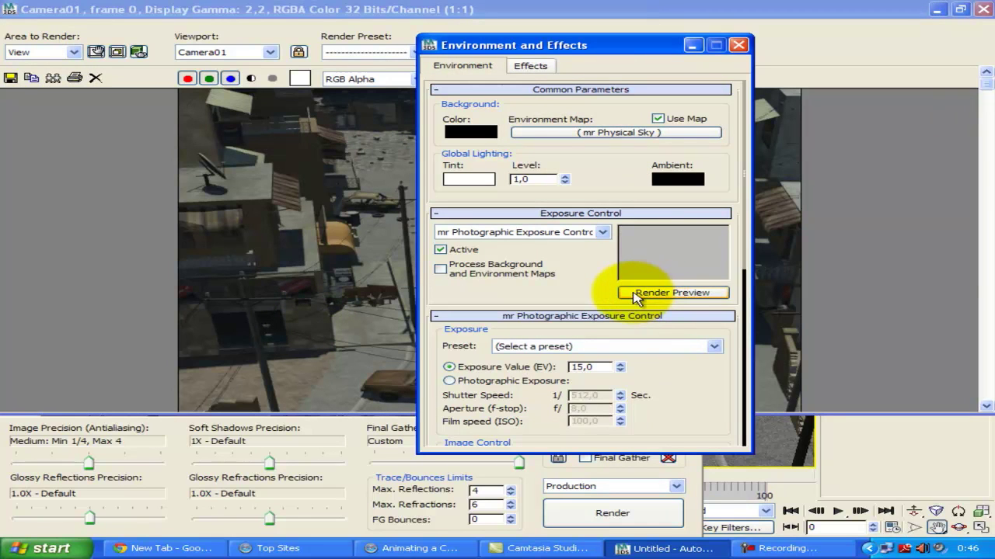
pyautogui.click(637, 294)
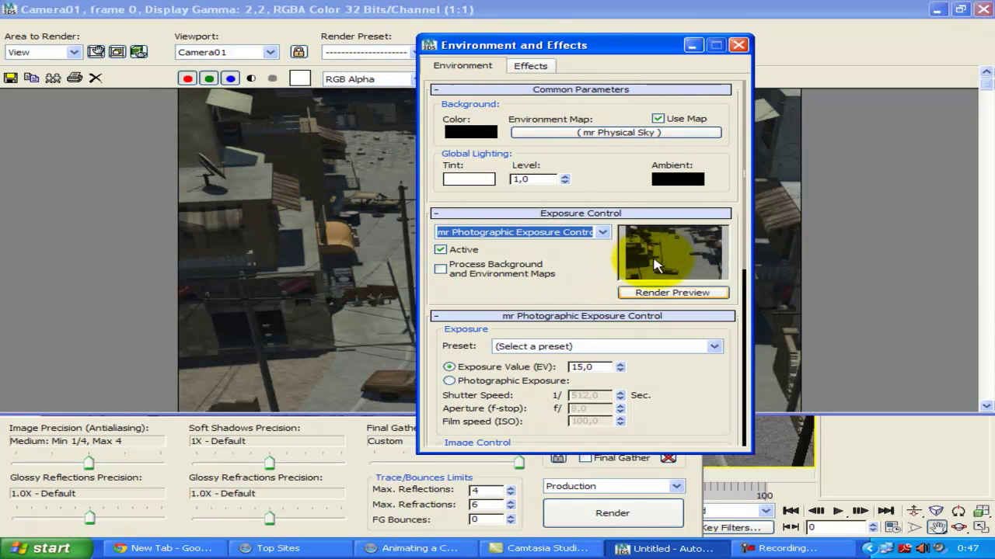
pyautogui.moveTo(745, 261); pyautogui.dragTo(724, 347)
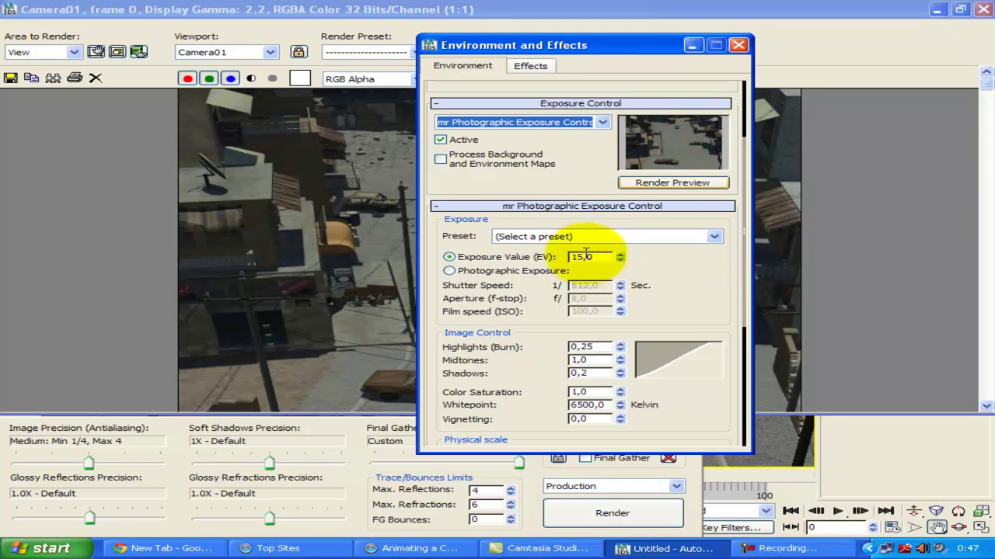
pyautogui.click(620, 254)
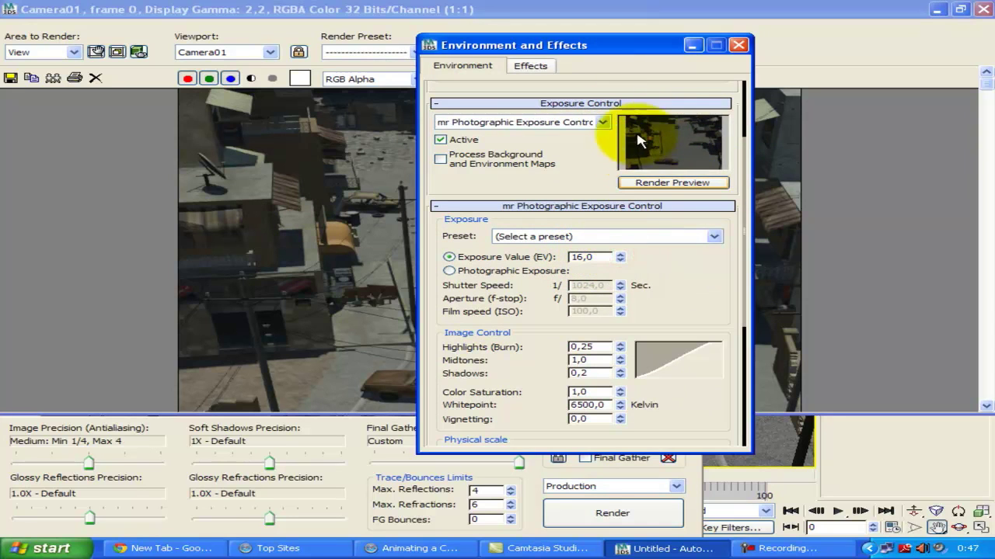
pyautogui.click(620, 255)
pyautogui.click(620, 255)
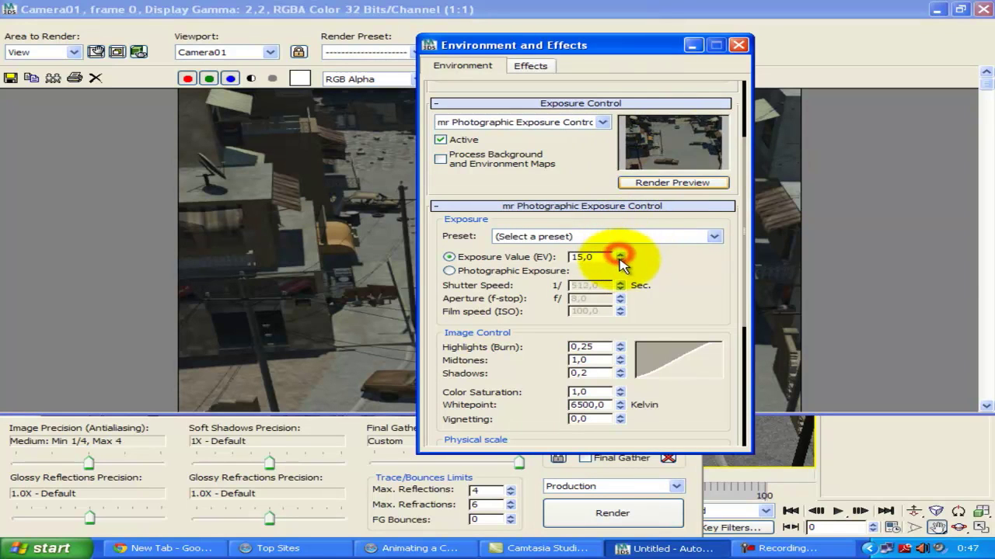
pyautogui.click(620, 260)
pyautogui.click(621, 260)
pyautogui.moveTo(621, 345)
pyautogui.mouseDown()
pyautogui.moveTo(624, 313)
pyautogui.moveTo(620, 374)
pyautogui.moveTo(619, 266)
pyautogui.moveTo(617, 346)
pyautogui.moveTo(619, 311)
pyautogui.mouseUp()
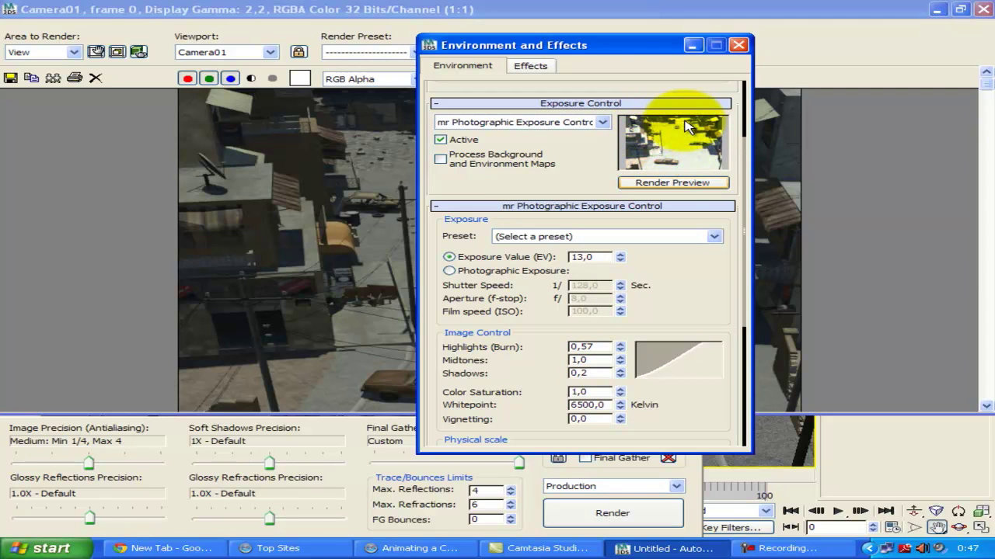
# Set the exposure control's Midtones to 0.57, Shadows to 0.39 and Exposure Value to 12.5.
pyautogui.moveTo(620, 358); pyautogui.dragTo(614, 329)
pyautogui.moveTo(621, 372)
pyautogui.mouseDown()
pyautogui.moveTo(624, 327)
pyautogui.moveTo(619, 431)
pyautogui.moveTo(620, 314)
pyautogui.moveTo(619, 392)
pyautogui.moveTo(636, 319)
pyautogui.moveTo(626, 369)
pyautogui.mouseUp()
pyautogui.doubleClick(594, 252)
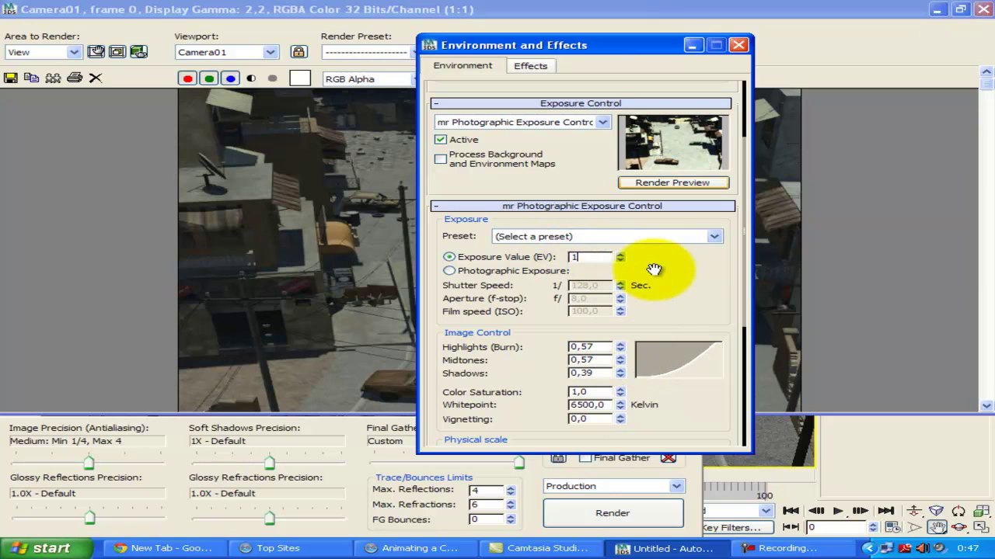
pyautogui.write('12,5')
pyautogui.press('Return')
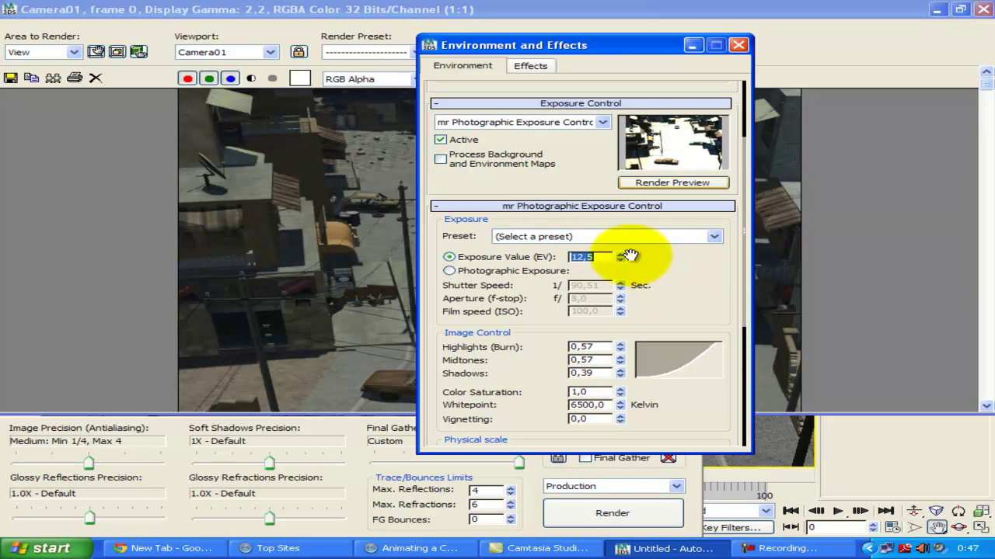
# Refine the image control values to Highlights (Burn) 0.2, Midtones 0.72 and Shadows 0.32.
pyautogui.doubleClick(594, 347)
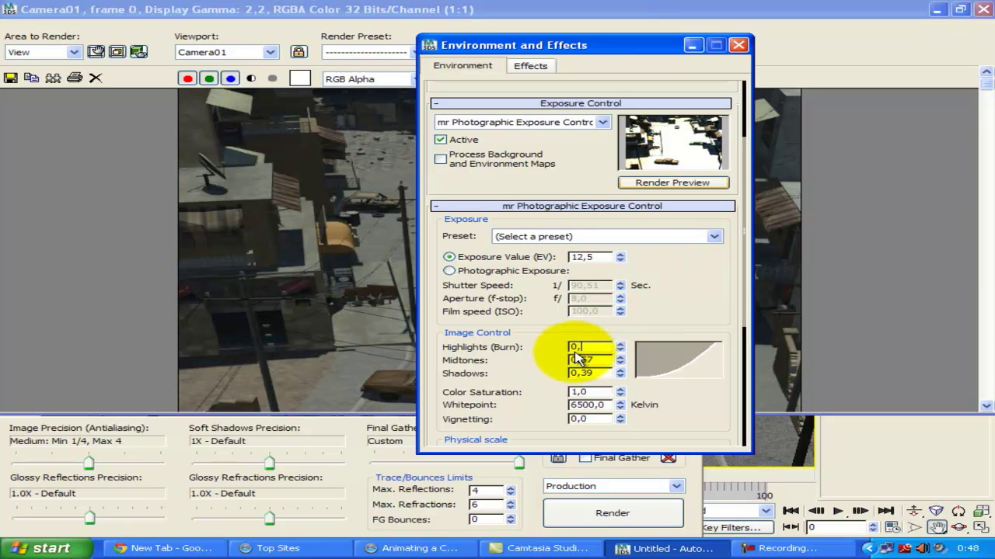
pyautogui.press('Return')
pyautogui.click(605, 360)
pyautogui.doubleClick(603, 360)
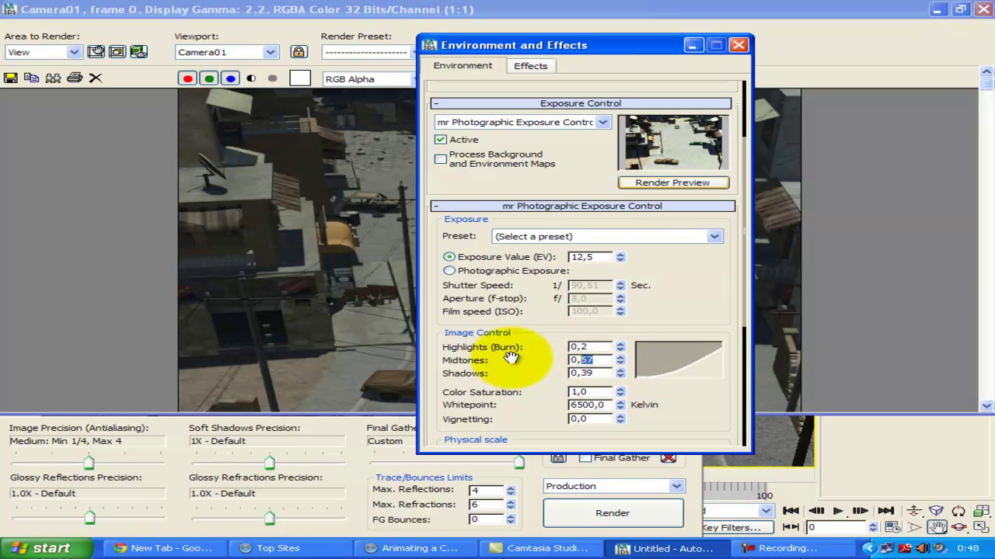
pyautogui.write('72')
pyautogui.press('Return')
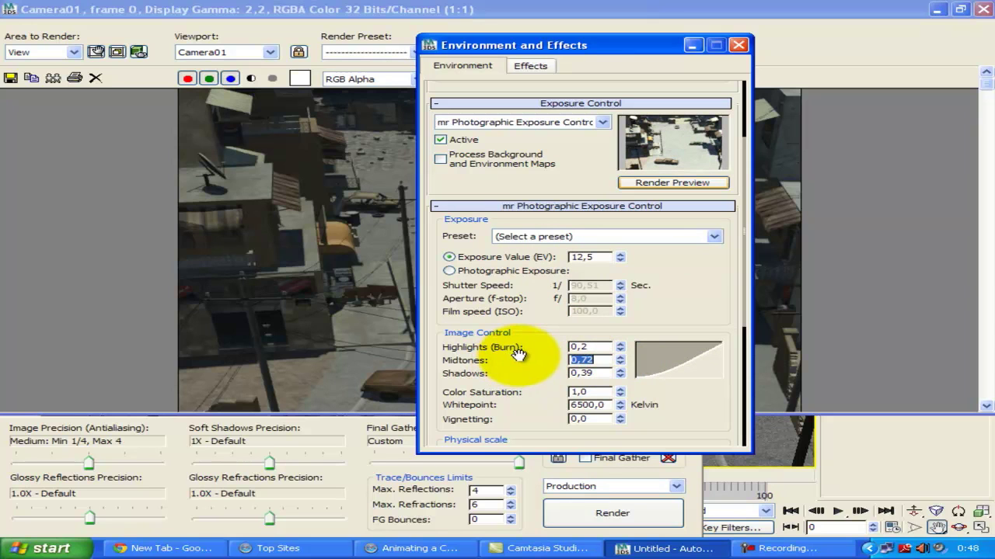
pyautogui.doubleClick(584, 373)
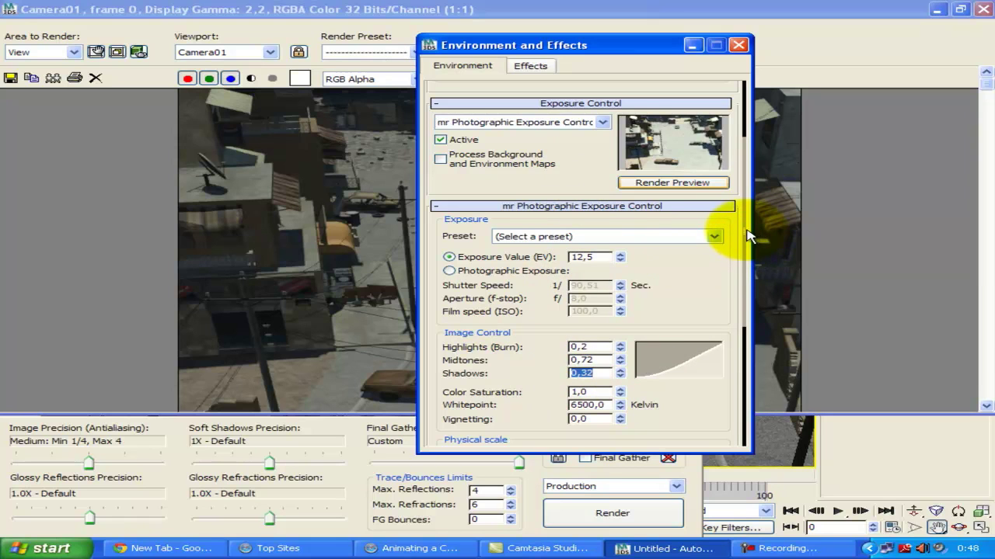
# Review the remaining exposure and environment settings, close the Environment and Effects dialog, and render the camera view again.
pyautogui.scroll(-2, 722, 244)
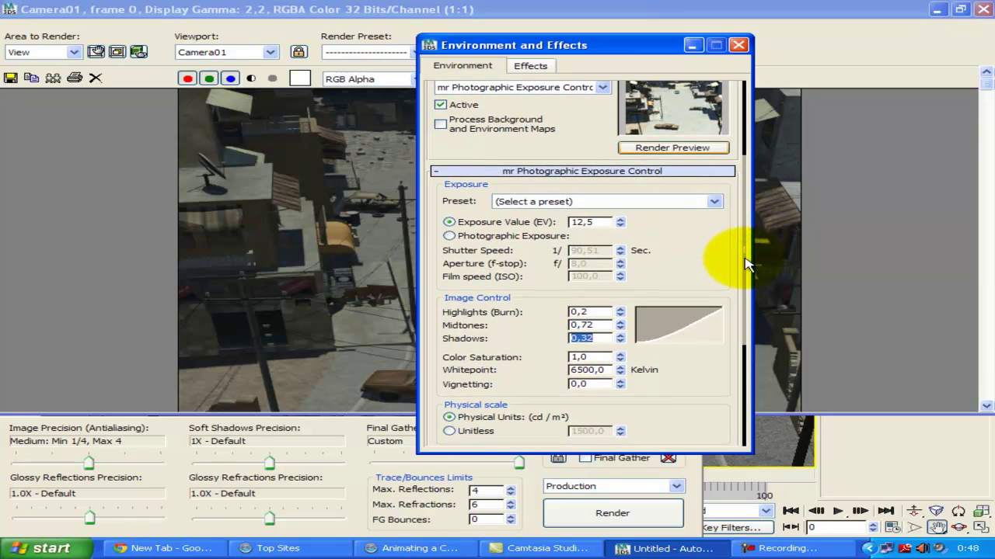
pyautogui.scroll(-1, 722, 262)
pyautogui.scroll(2, 722, 262)
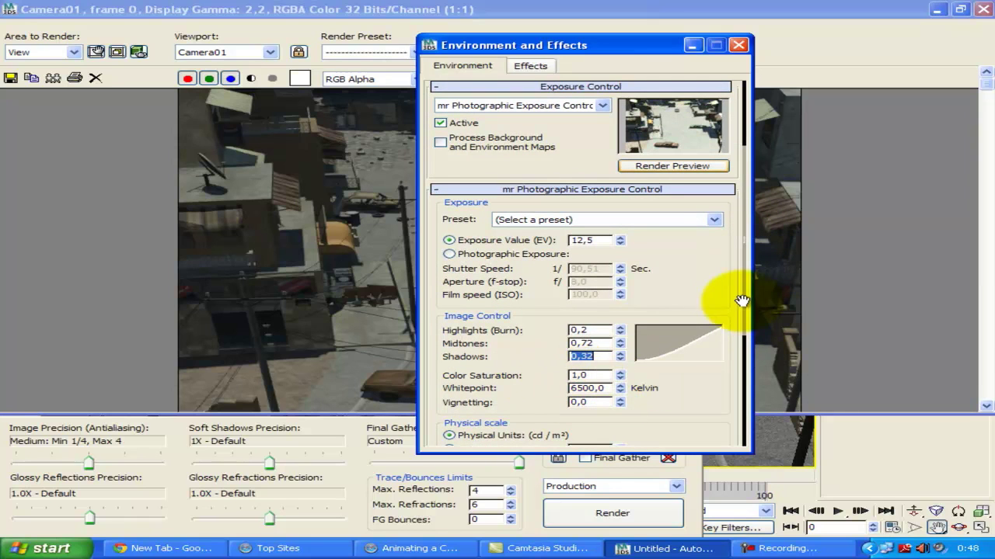
pyautogui.moveTo(745, 233); pyautogui.dragTo(715, 222)
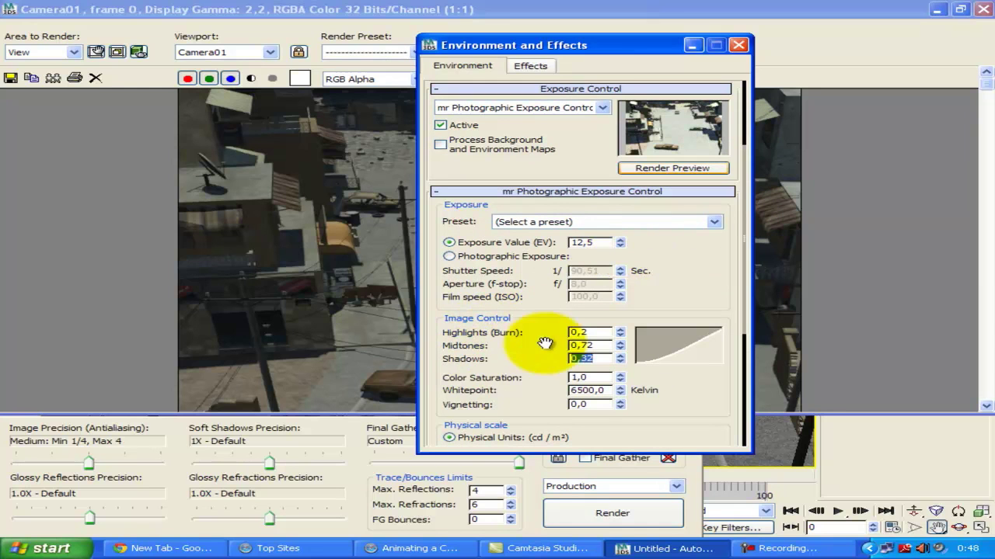
pyautogui.moveTo(744, 280); pyautogui.dragTo(722, 382)
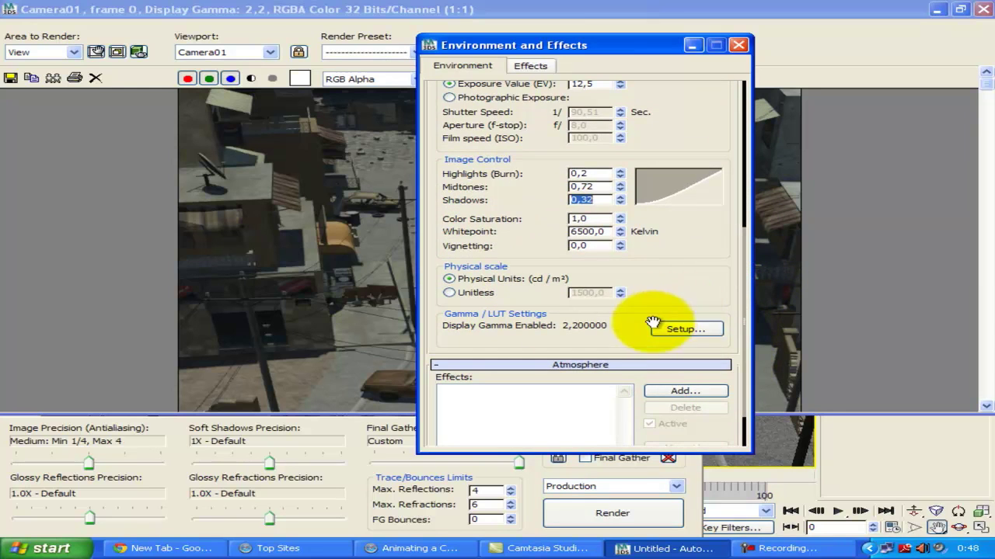
pyautogui.moveTo(744, 342); pyautogui.dragTo(721, 133)
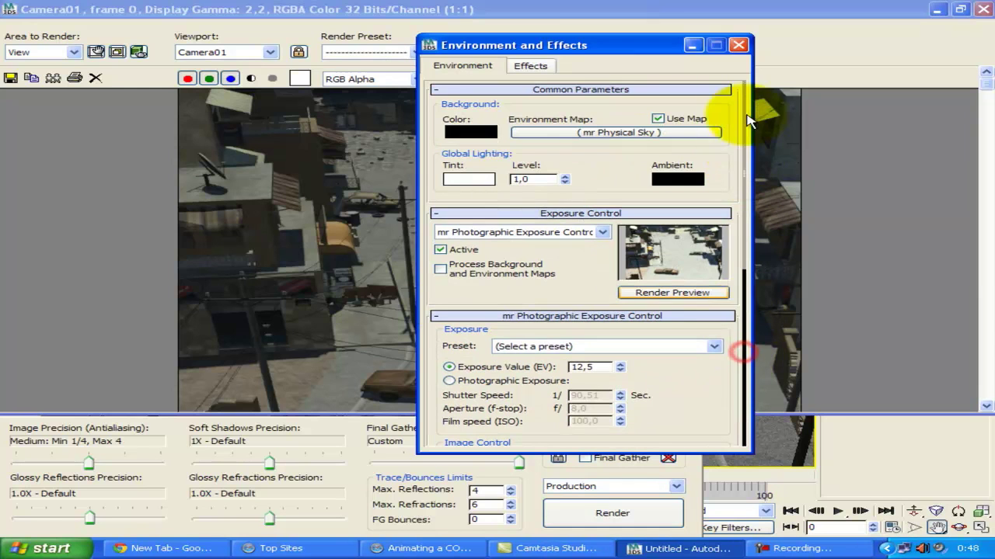
pyautogui.click(739, 45)
pyautogui.click(631, 505)
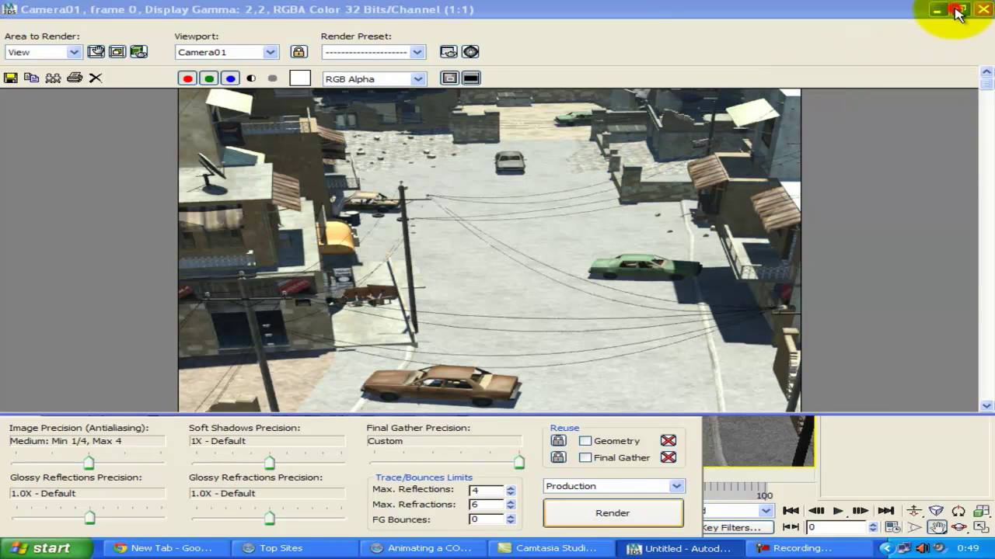
# Arrange the new render and the earlier cloned render side by side to compare their exposure.
pyautogui.doubleClick(684, 13)
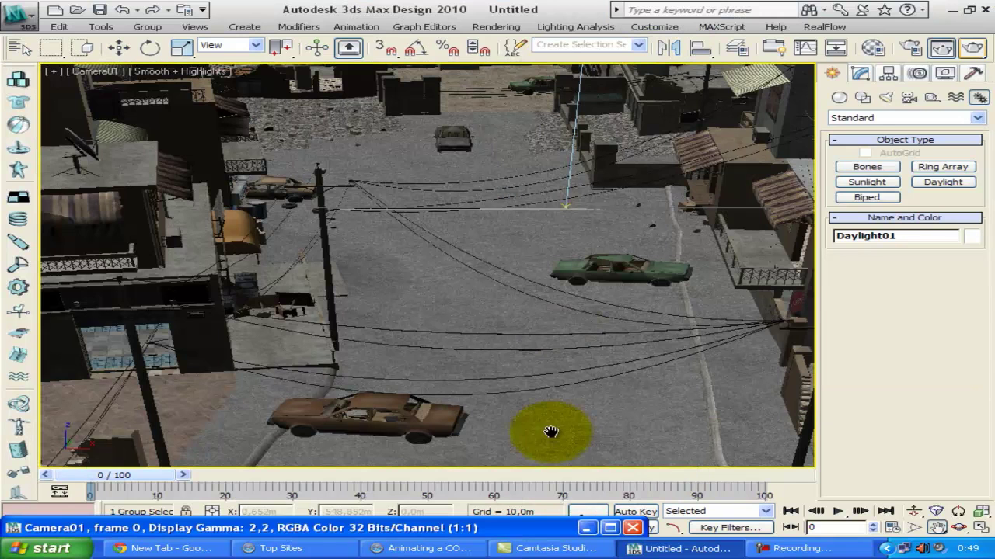
pyautogui.moveTo(567, 528)
pyautogui.mouseDown()
pyautogui.moveTo(555, 474)
pyautogui.moveTo(873, 44)
pyautogui.moveTo(901, 28)
pyautogui.moveTo(862, 8)
pyautogui.moveTo(917, 29)
pyautogui.moveTo(932, 12)
pyautogui.moveTo(906, 14)
pyautogui.mouseUp()
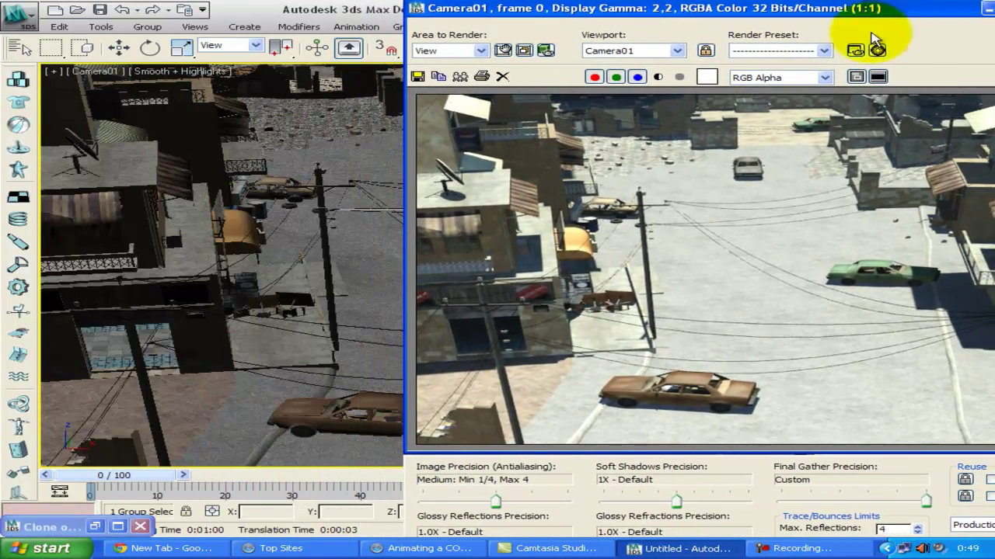
pyautogui.click(95, 527)
pyautogui.moveTo(467, 120); pyautogui.dragTo(334, 73)
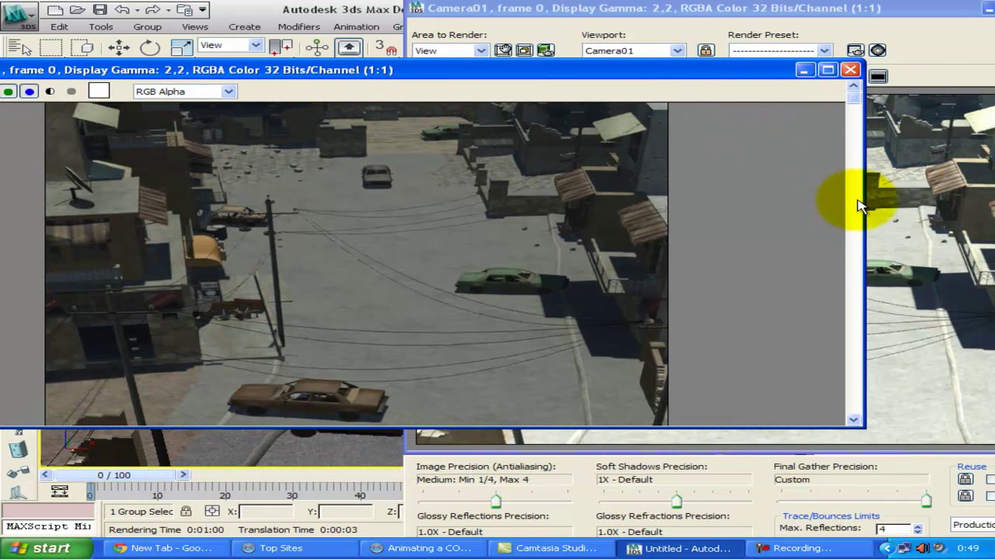
pyautogui.moveTo(862, 200); pyautogui.dragTo(401, 204)
pyautogui.moveTo(256, 73); pyautogui.dragTo(285, 18)
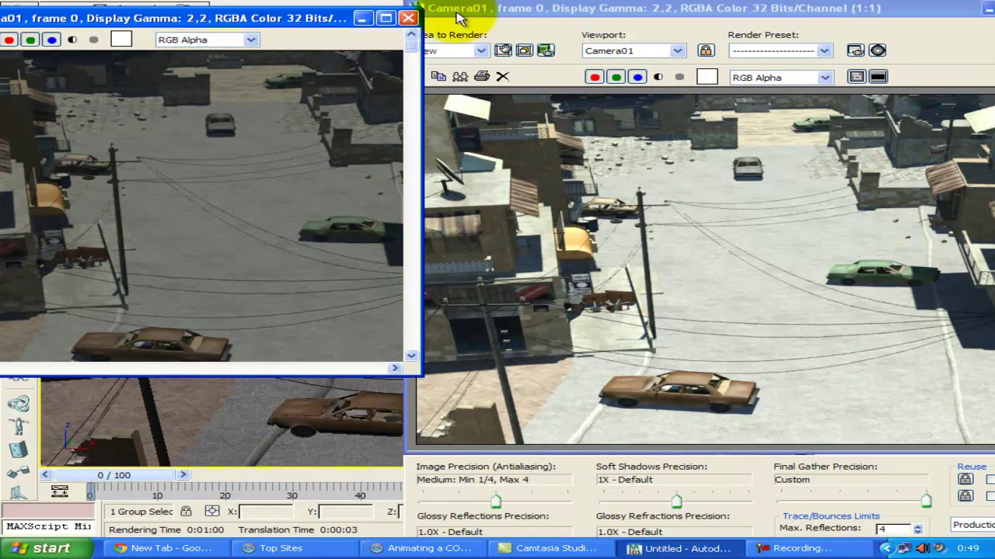
pyautogui.click(480, 8)
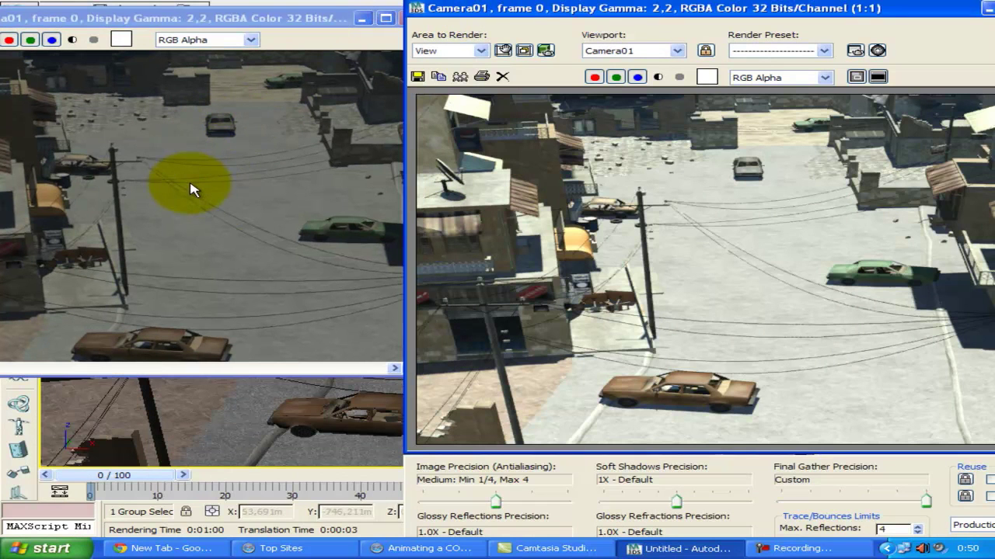
# Close the cloned render, look over the new render on its own, and close the rendered frame window.
pyautogui.click(291, 17)
pyautogui.click(403, 19)
pyautogui.moveTo(439, 8); pyautogui.dragTo(78, 24)
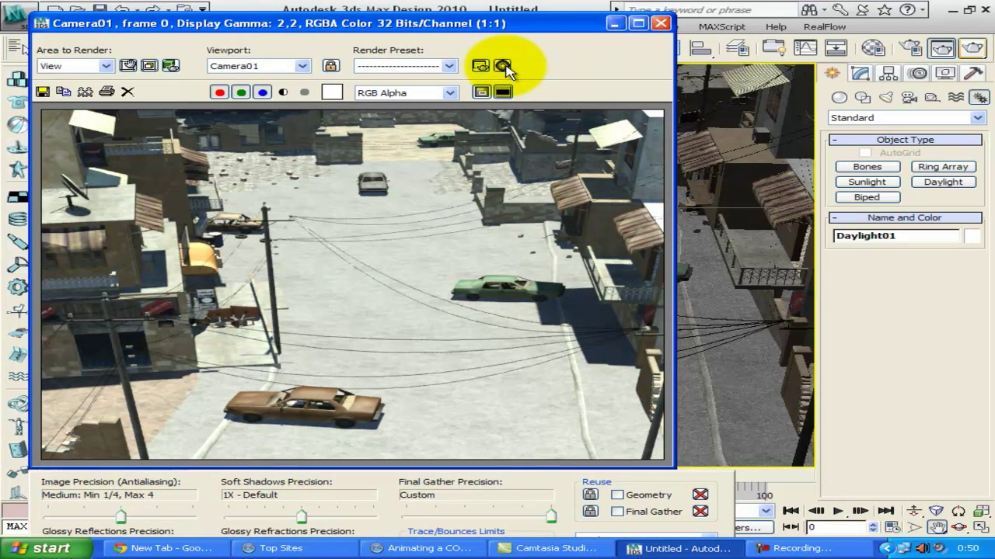
pyautogui.moveTo(306, 24); pyautogui.dragTo(360, 14)
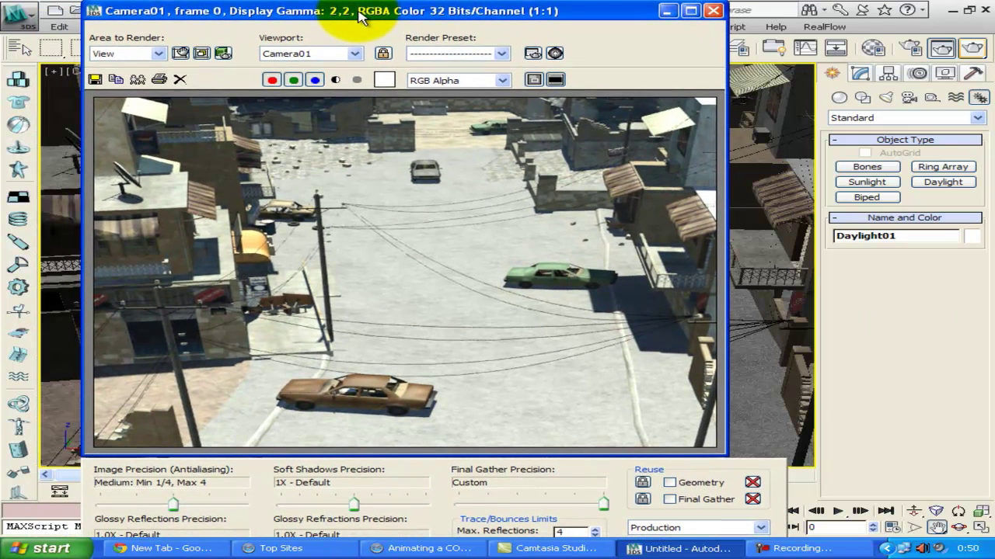
pyautogui.click(713, 11)
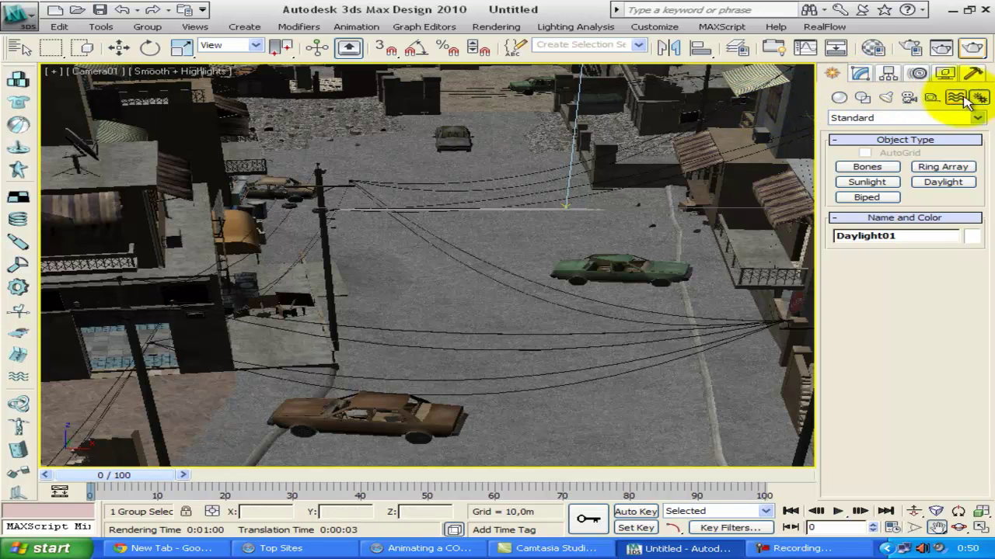
# Open the Daylight system's motion parameters containing its date, time and location controls.
pyautogui.click(919, 75)
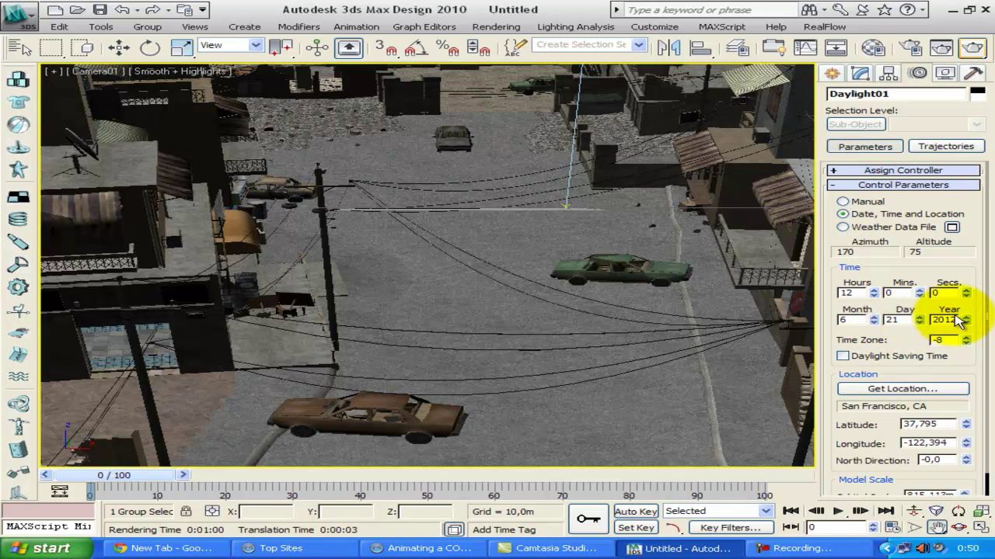
pyautogui.moveTo(832, 341); pyautogui.dragTo(824, 366)
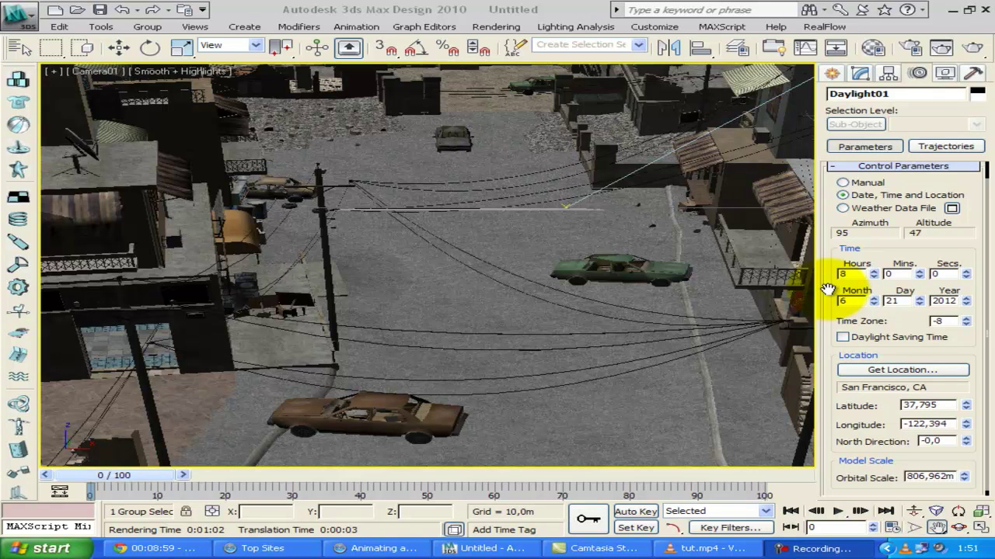
pyautogui.click(843, 370)
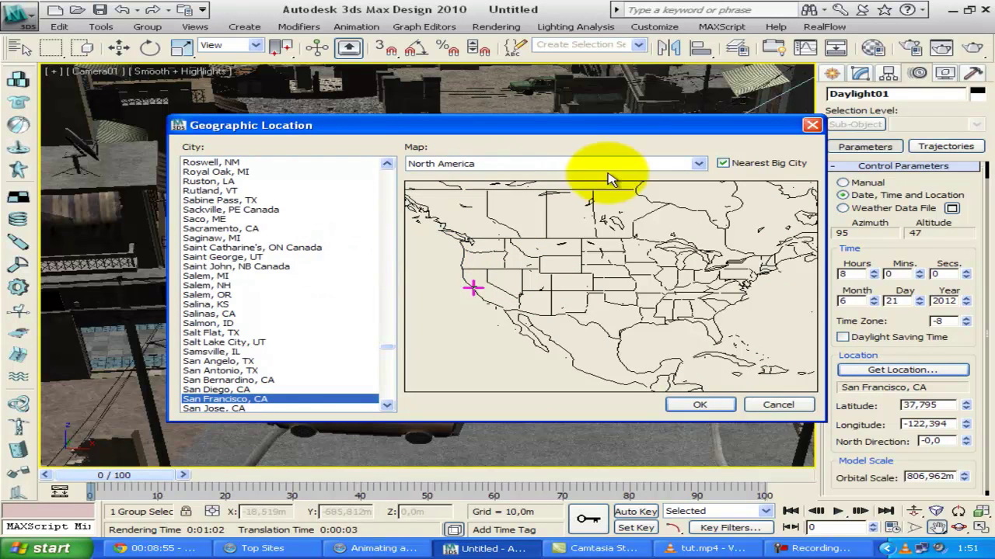
pyautogui.click(662, 162)
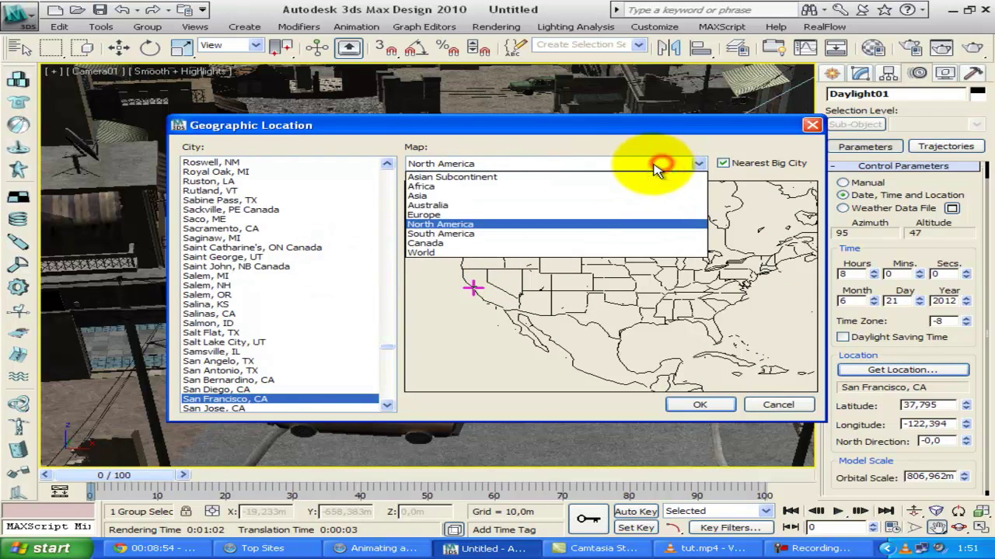
pyautogui.click(541, 161)
pyautogui.moveTo(388, 348)
pyautogui.mouseDown()
pyautogui.moveTo(389, 167)
pyautogui.moveTo(401, 262)
pyautogui.moveTo(389, 366)
pyautogui.mouseUp()
pyautogui.click(294, 284)
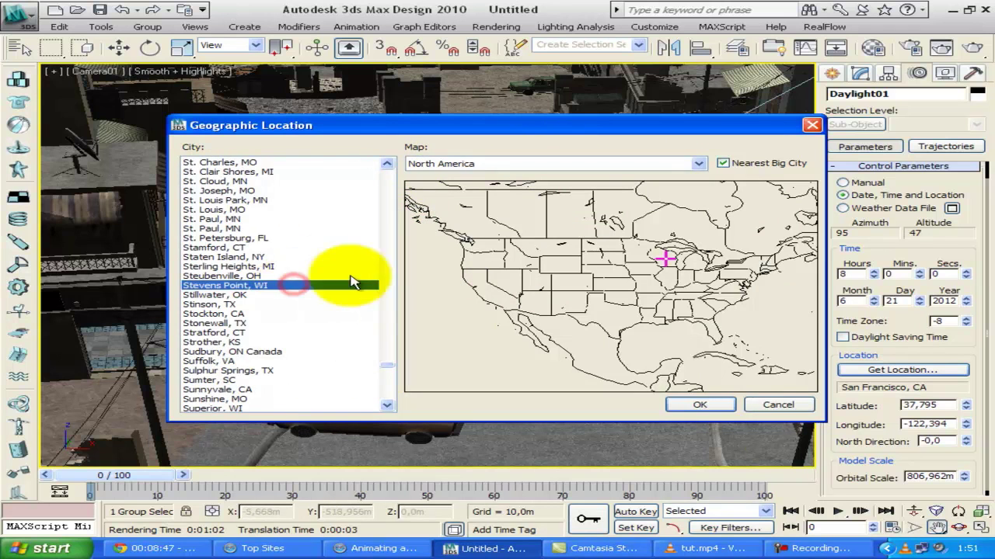
pyautogui.click(287, 229)
pyautogui.press('Escape')
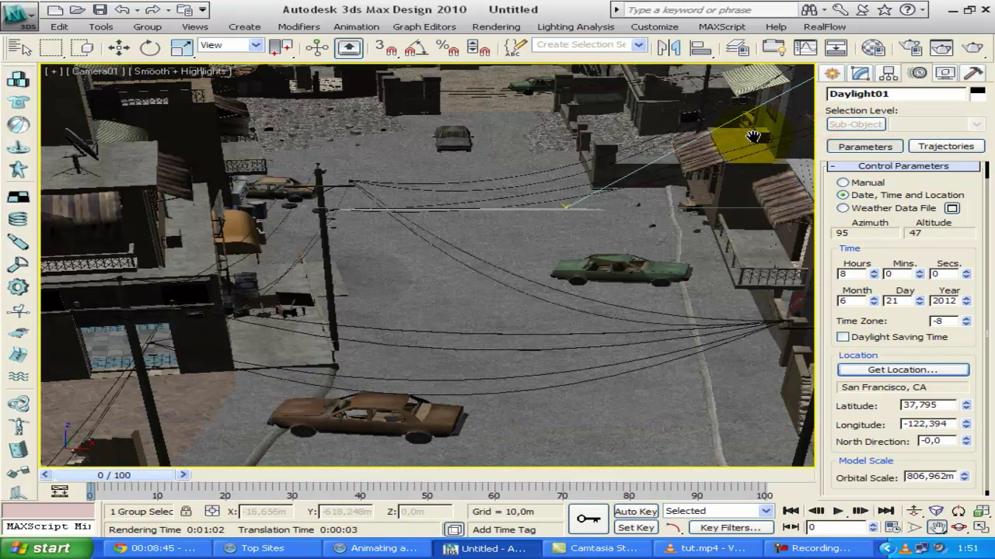
# Set the daylight's hour to 13 and switch the viewport to a zoomed-out, angled Perspective view showing the sun above the street.
pyautogui.click(873, 292)
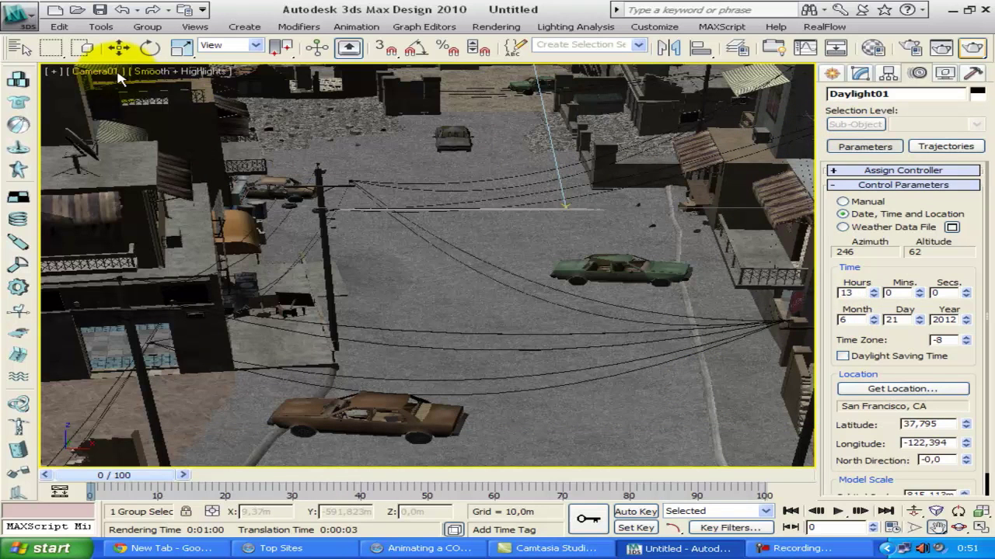
pyautogui.click(101, 71)
pyautogui.click(129, 118)
pyautogui.moveTo(410, 151); pyautogui.dragTo(460, 183)
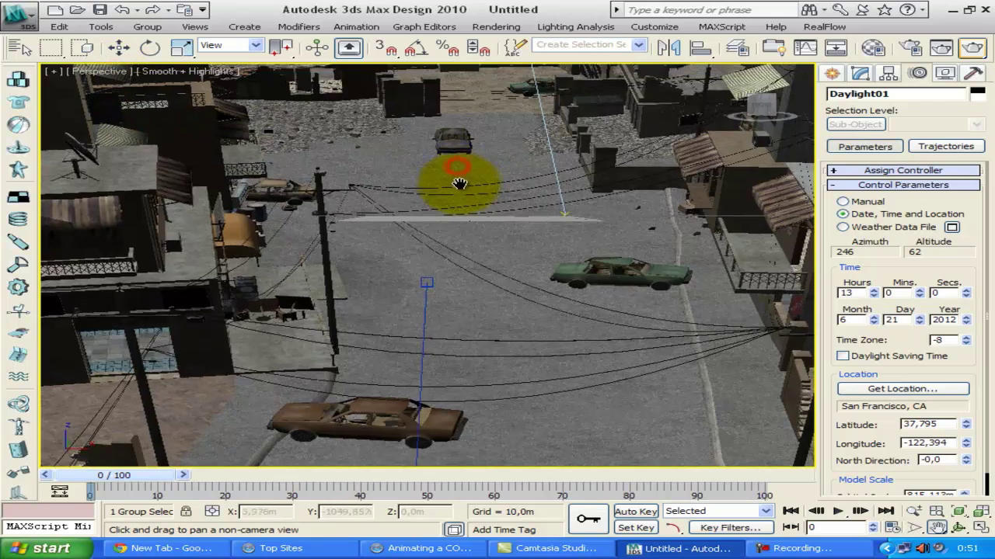
pyautogui.scroll(-5, 459, 183)
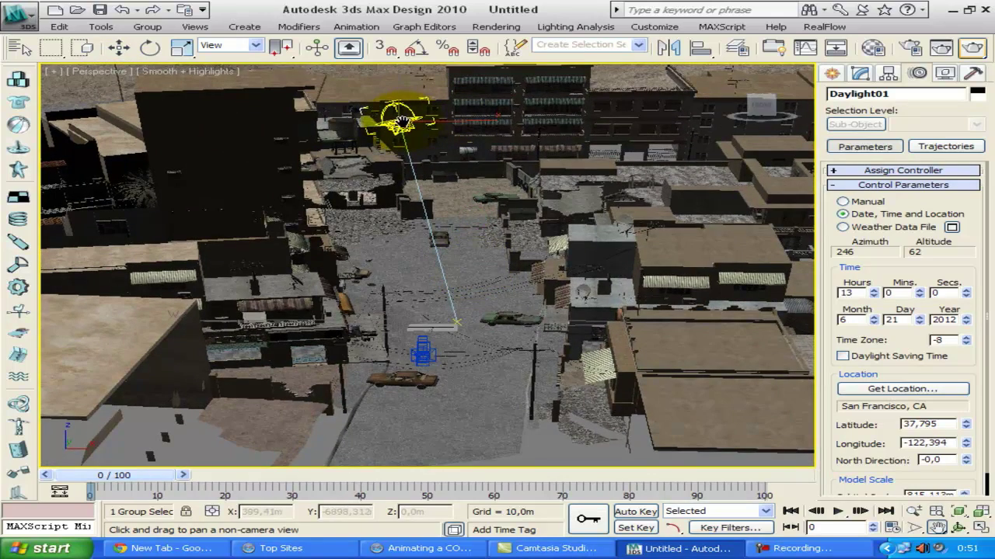
pyautogui.moveTo(757, 105)
pyautogui.mouseDown()
pyautogui.moveTo(788, 112)
pyautogui.moveTo(743, 136)
pyautogui.moveTo(750, 117)
pyautogui.moveTo(777, 108)
pyautogui.moveTo(688, 115)
pyautogui.moveTo(762, 105)
pyautogui.mouseUp()
pyautogui.scroll(-1, 832, 233)
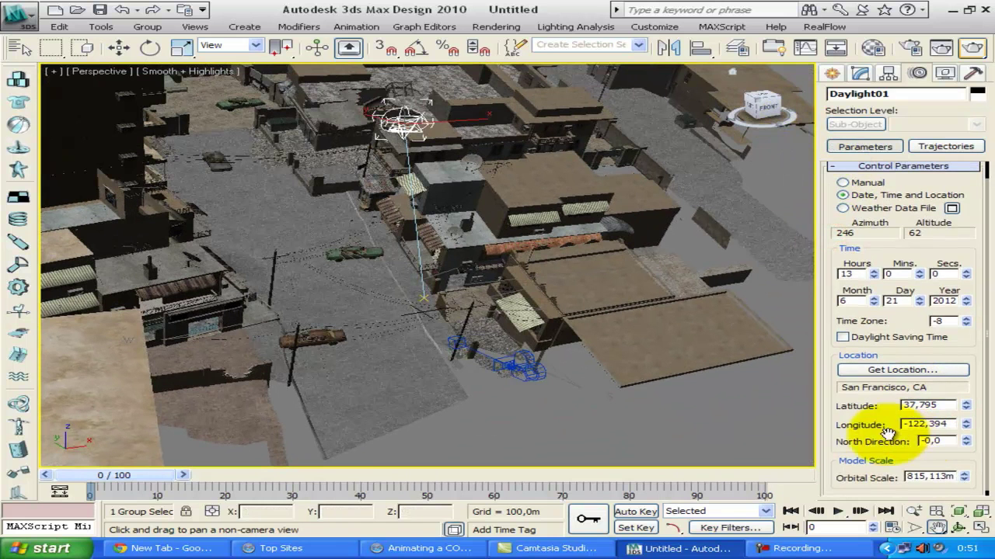
# Set the daylight's Orbital Scale to 806.962 m and its time of day to 8 hours.
pyautogui.moveTo(964, 477); pyautogui.dragTo(977, 412)
pyautogui.moveTo(873, 274)
pyautogui.mouseDown()
pyautogui.moveTo(874, 284)
pyautogui.moveTo(874, 274)
pyautogui.mouseUp()
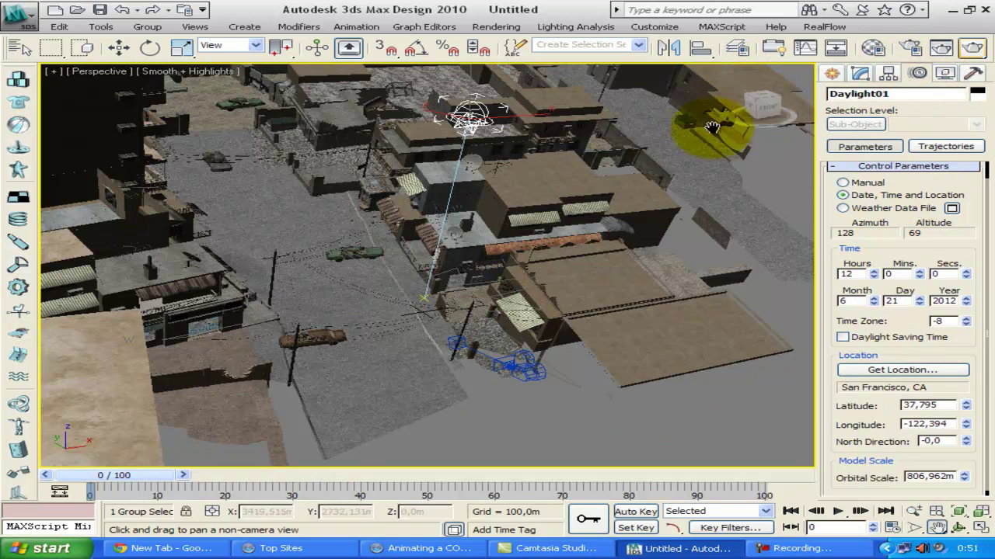
pyautogui.click(875, 279)
pyautogui.click(875, 278)
pyautogui.click(874, 278)
pyautogui.click(874, 279)
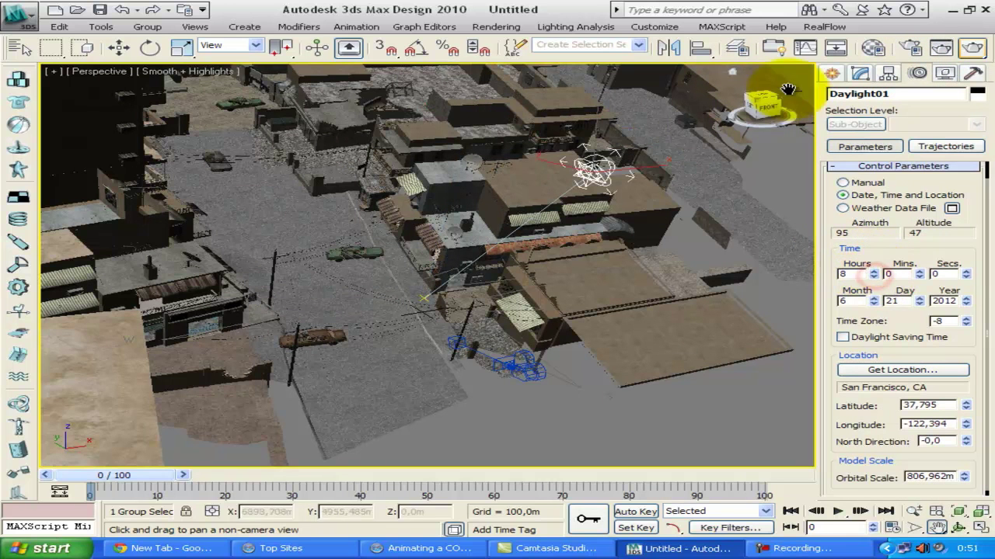
# Check the sun's position over the street, return the viewport to the scene camera, and start rendering the morning lighting.
pyautogui.moveTo(748, 101); pyautogui.dragTo(666, 180)
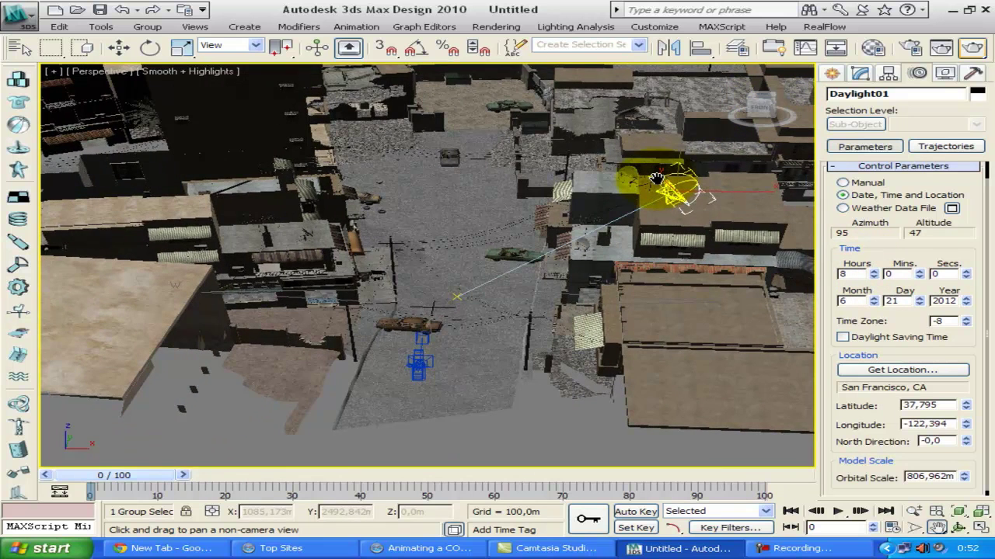
pyautogui.press('c')
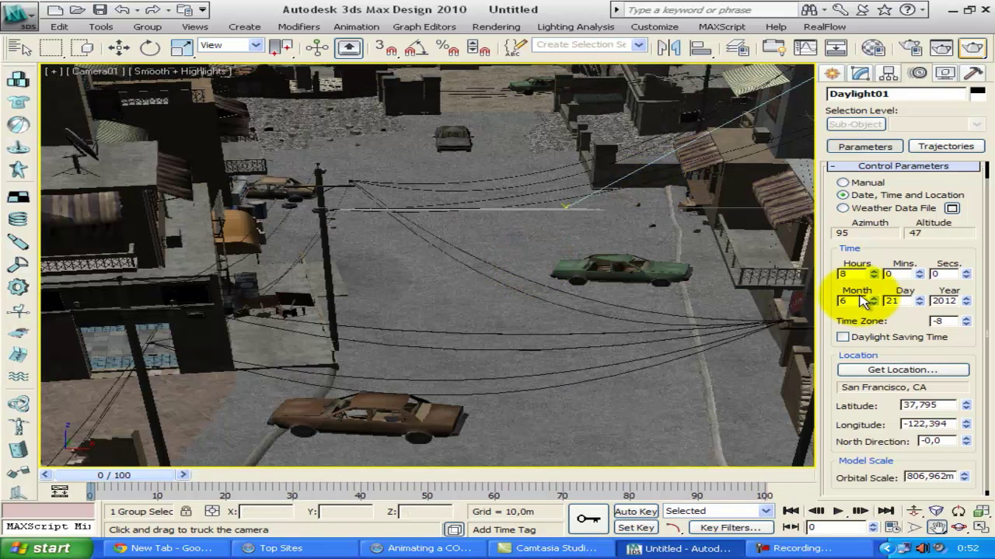
pyautogui.click(971, 47)
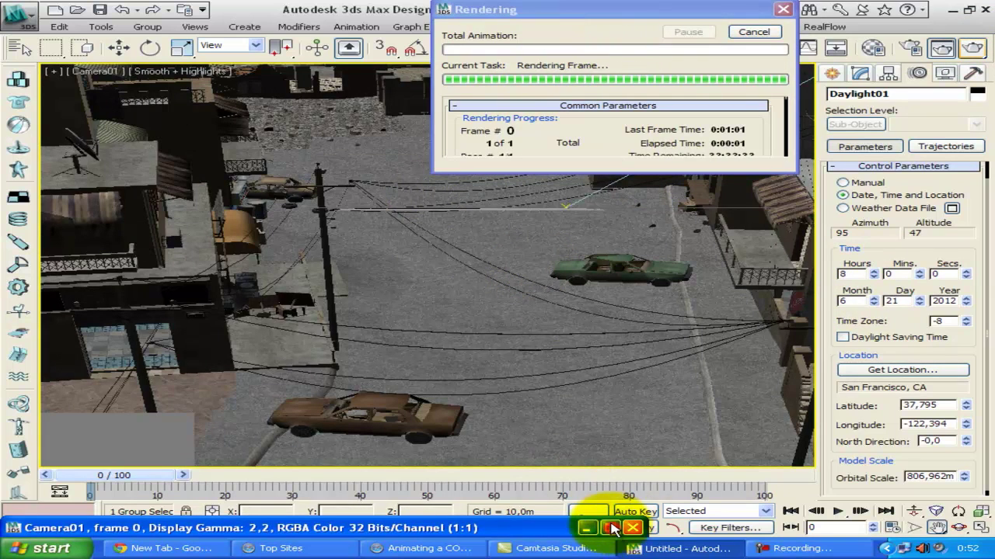
# Enlarge the rendered frame window to inspect the morning lighting on the street, and close it.
pyautogui.click(610, 528)
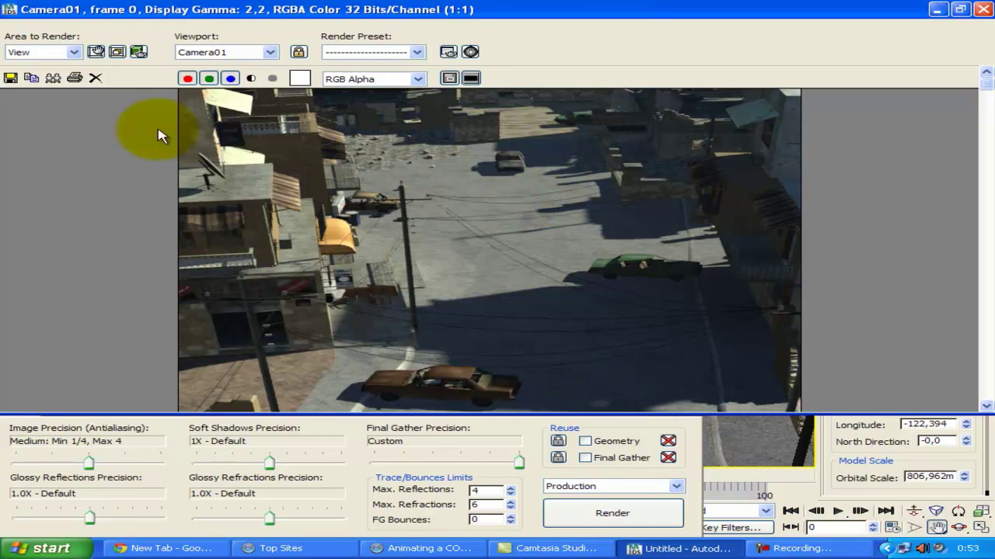
pyautogui.click(983, 9)
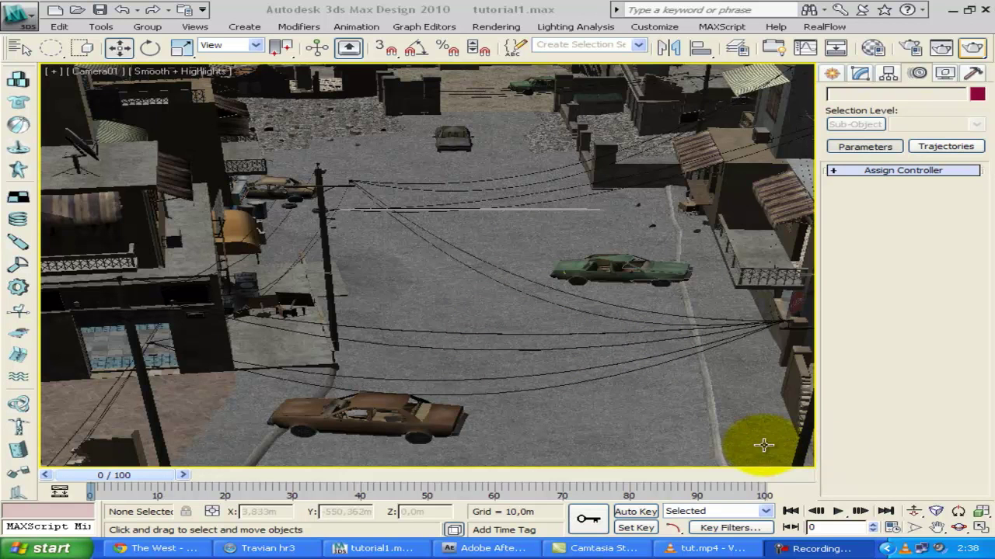
# Set the animation's end time to frame 300 in the time configuration.
pyautogui.click(892, 527)
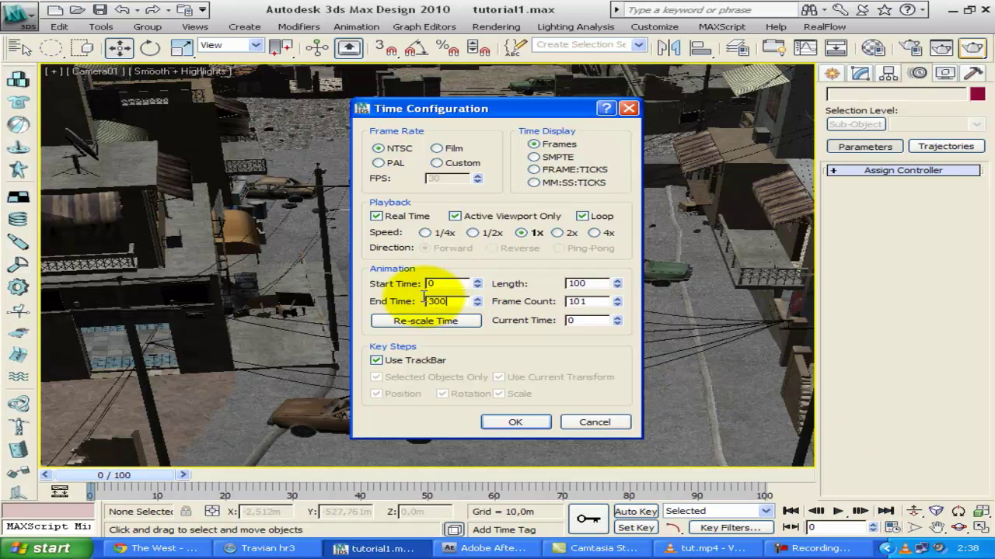
pyautogui.click(505, 421)
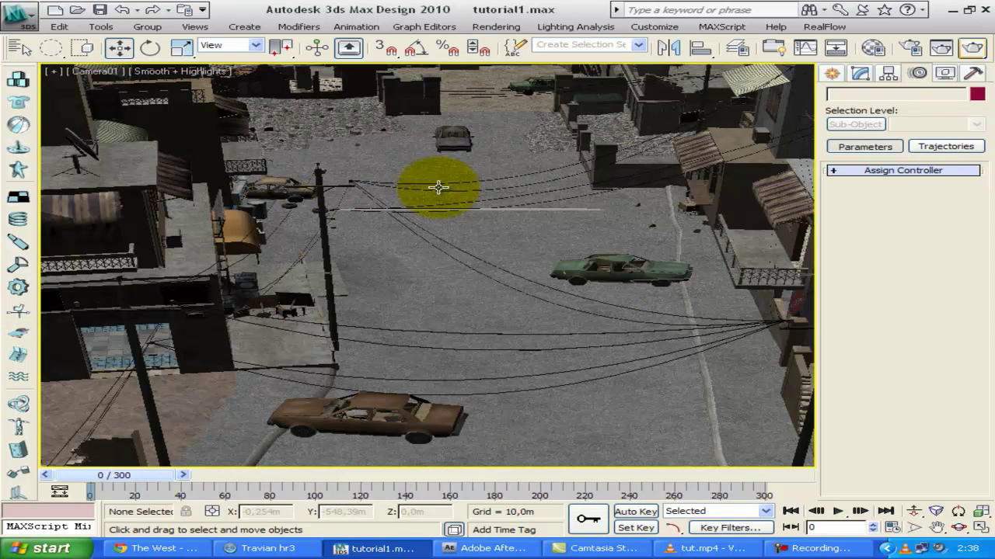
# Select Daylight01 by name and set its hour to 8 in the motion parameters.
pyautogui.press('h')
pyautogui.click(210, 251)
pyautogui.click(501, 509)
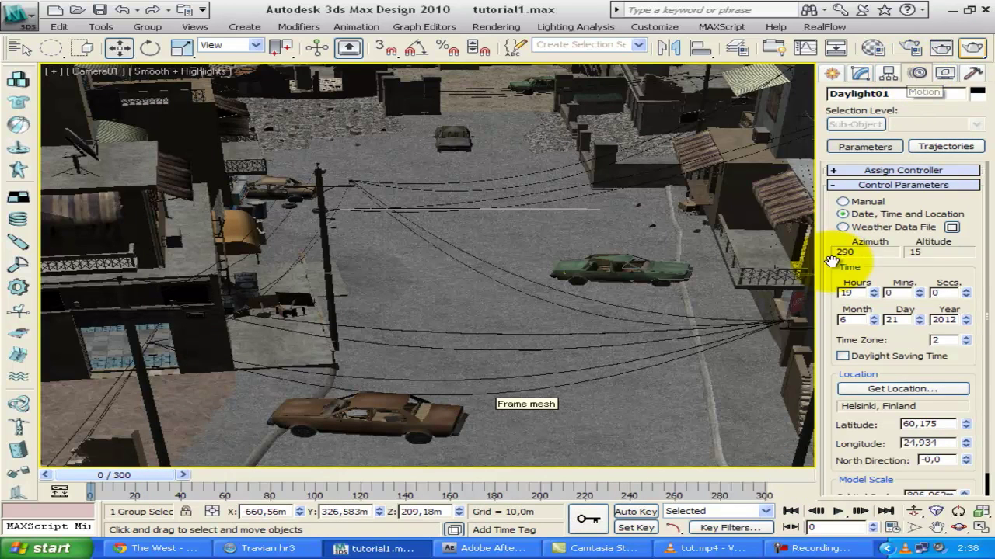
pyautogui.moveTo(876, 289); pyautogui.dragTo(874, 297)
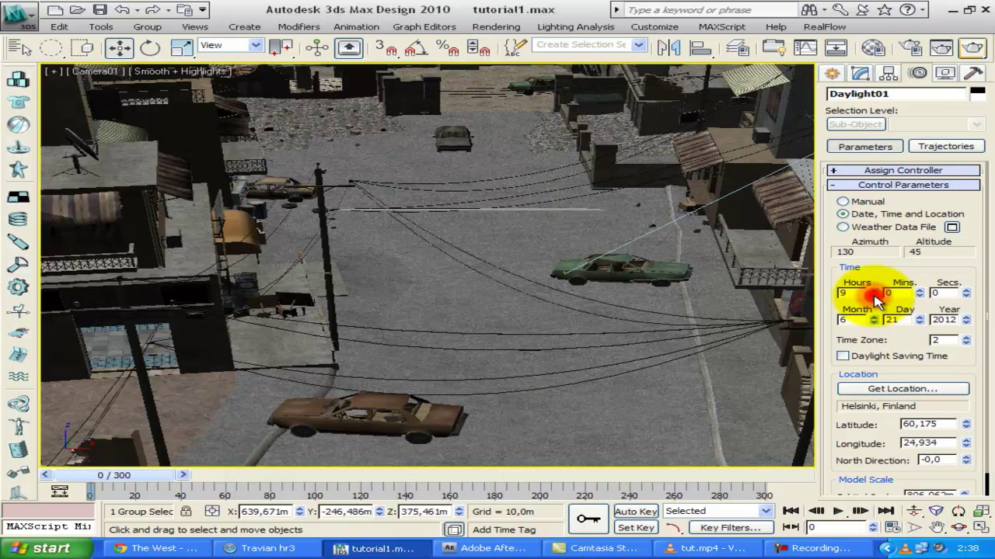
# Turn on Auto Key from frame 0 and keyframe the daylight's hour to 20 at frame 300.
pyautogui.moveTo(147, 475); pyautogui.dragTo(203, 479)
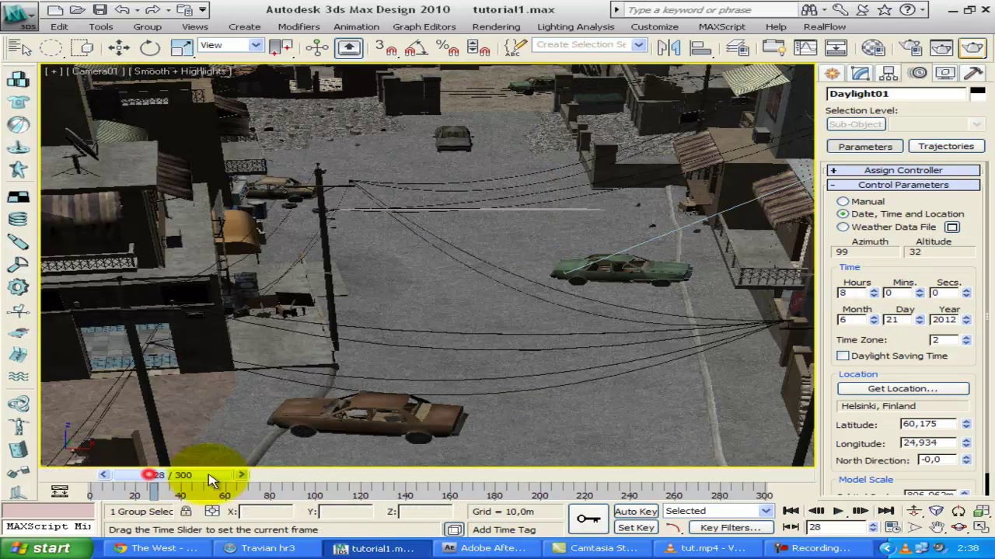
pyautogui.press('w')
pyautogui.click(635, 511)
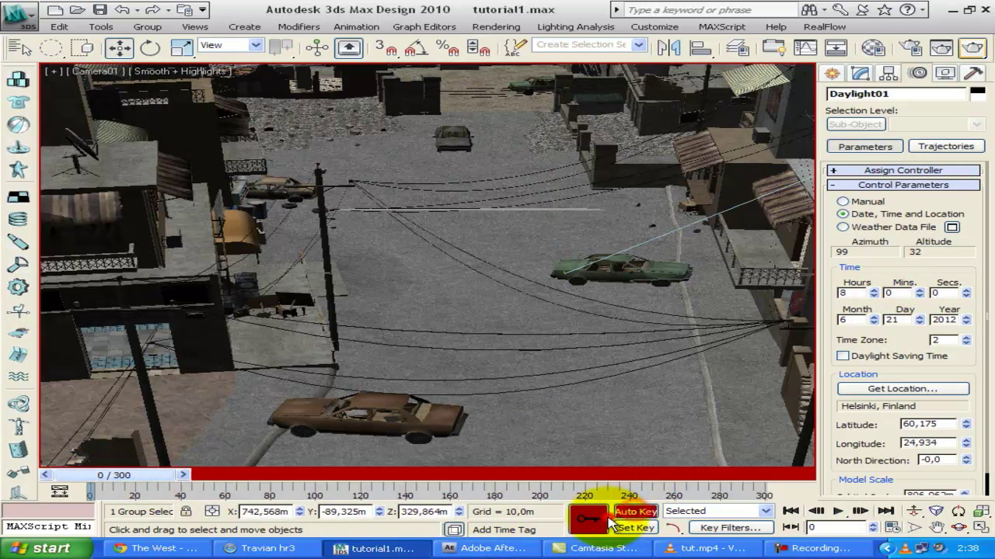
pyautogui.moveTo(176, 475); pyautogui.dragTo(880, 336)
pyautogui.click(874, 290)
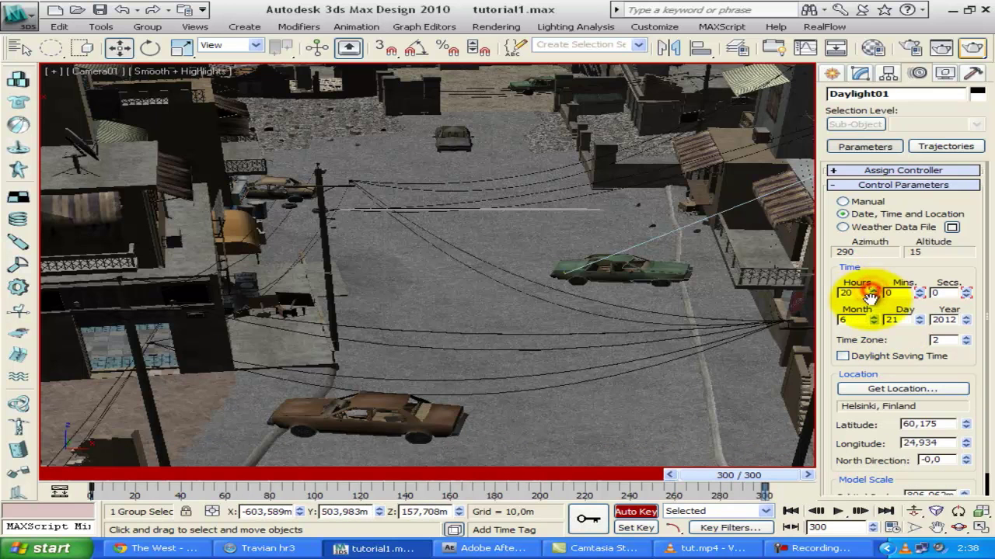
# Return to frame 0 and play the animation to preview the sun's movement through the day.
pyautogui.click(716, 480)
pyautogui.moveTo(736, 477); pyautogui.dragTo(35, 470)
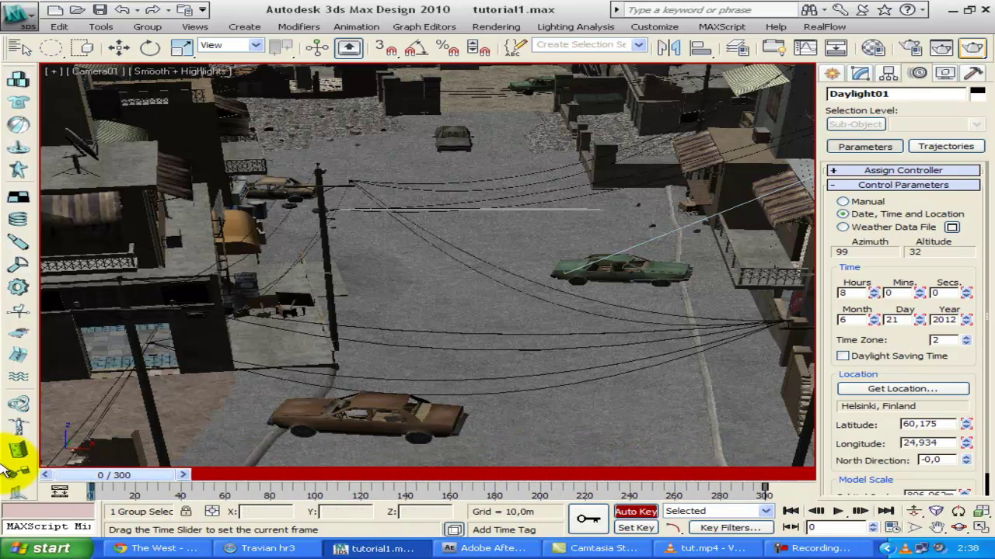
pyautogui.press('w')
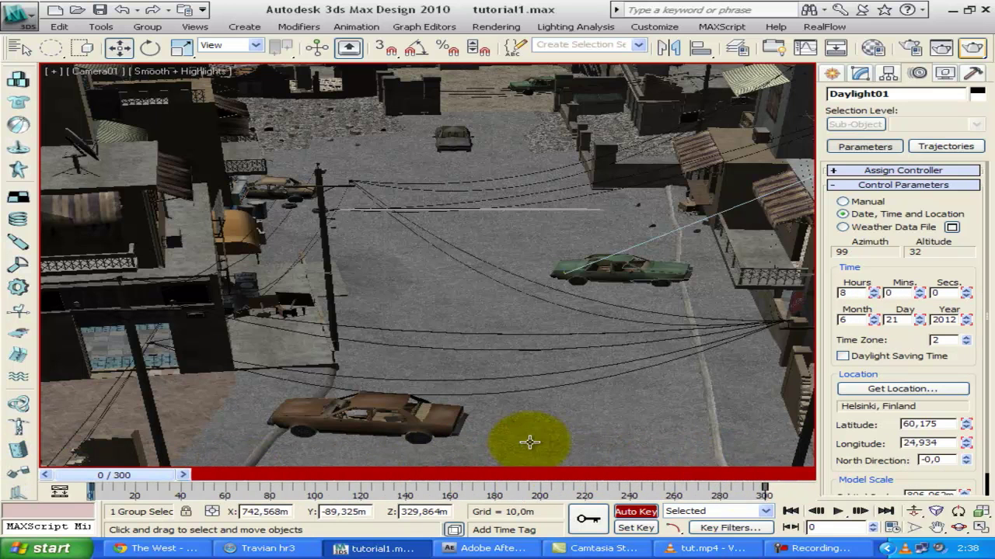
pyautogui.click(839, 513)
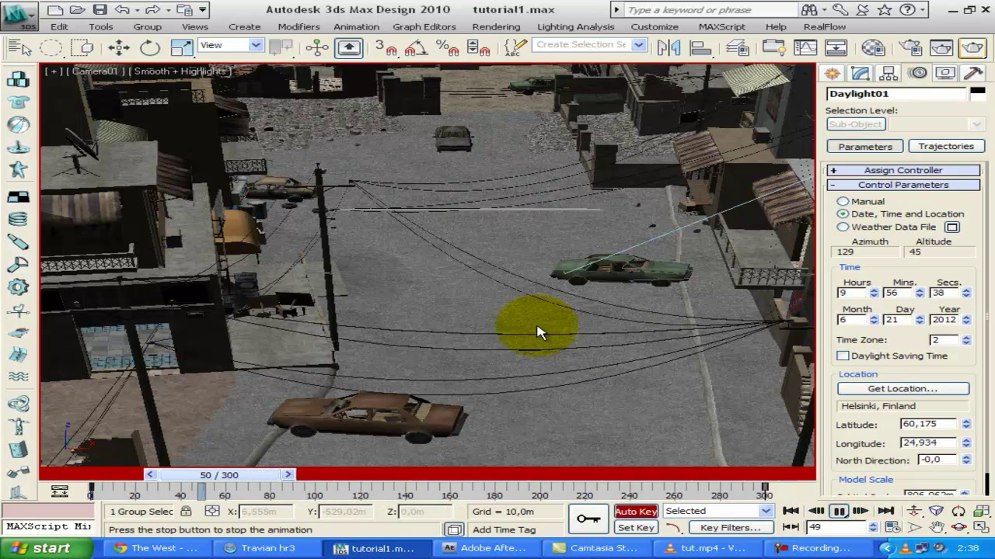